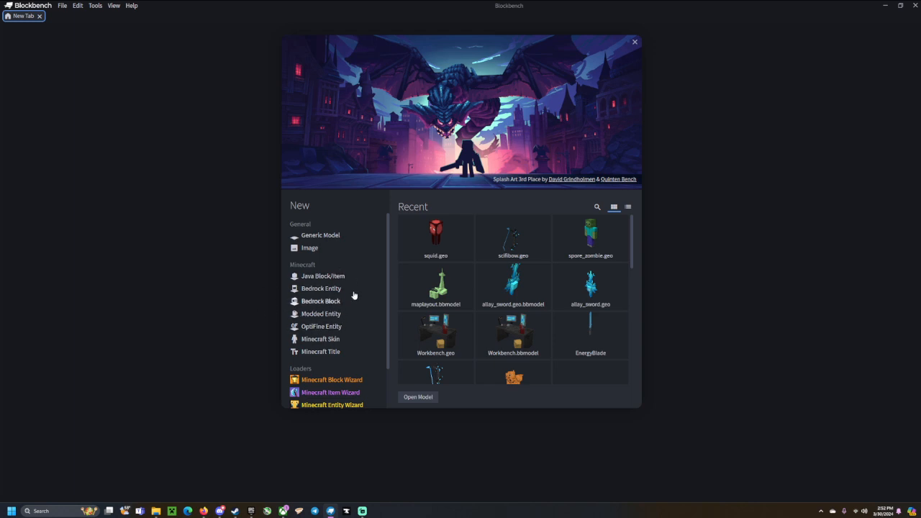
Start a new Bedrock Entity model project.
left_click(310, 290)
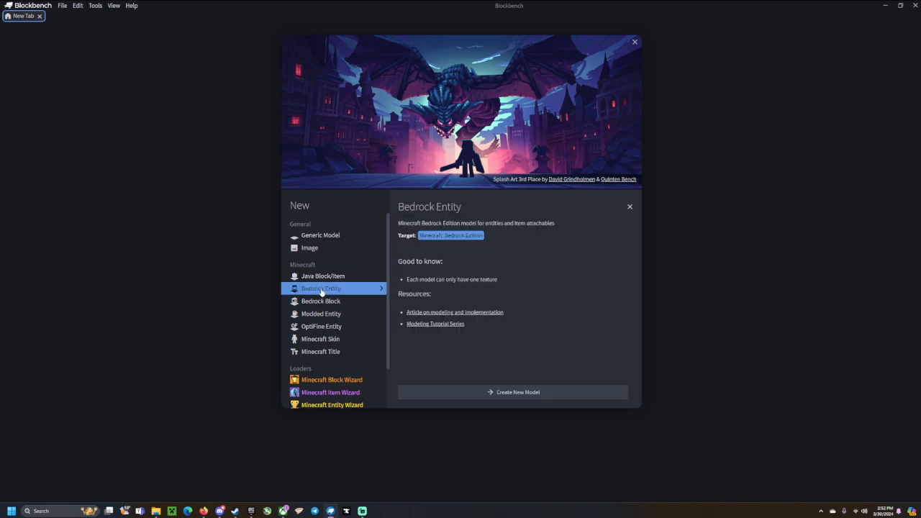
left_click(491, 392)
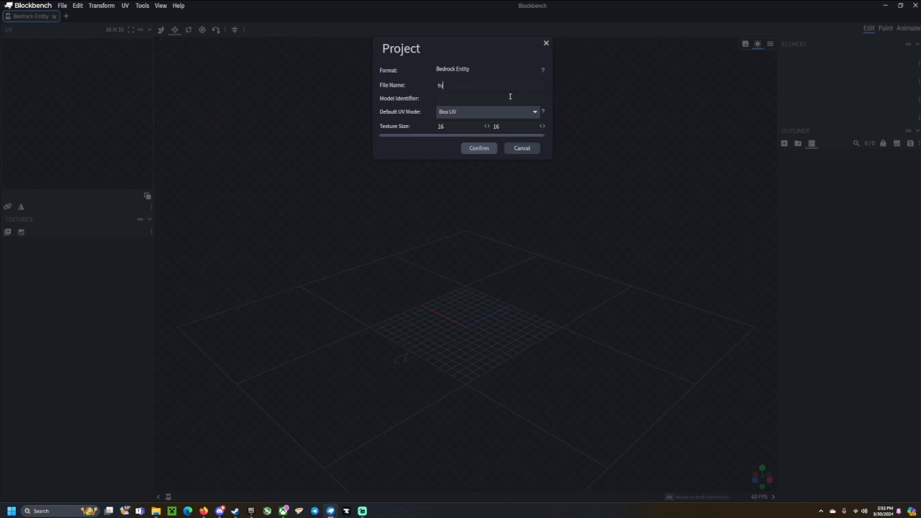
Name the file and model identifier 'tutorial', set Per-face UV, and confirm the settings.
type("toria")
type("utorial")
left_click(476, 112)
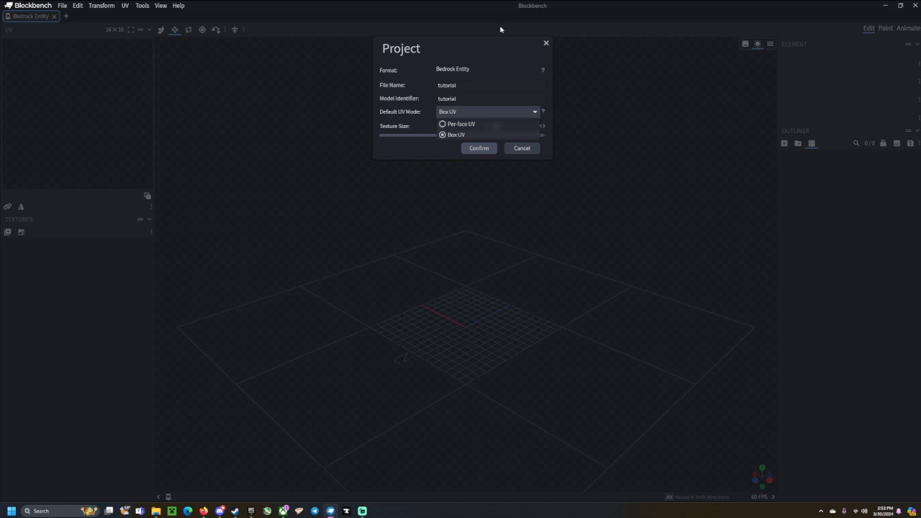
left_click(468, 124)
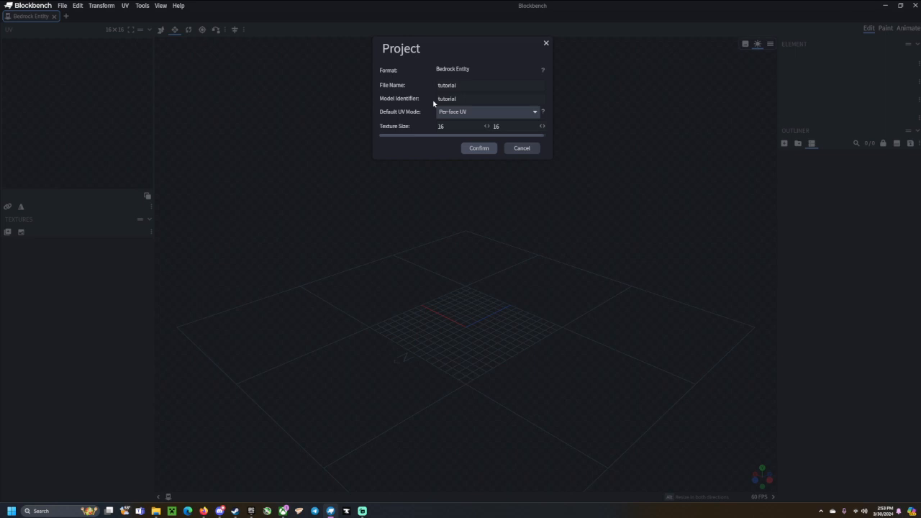
left_click(482, 149)
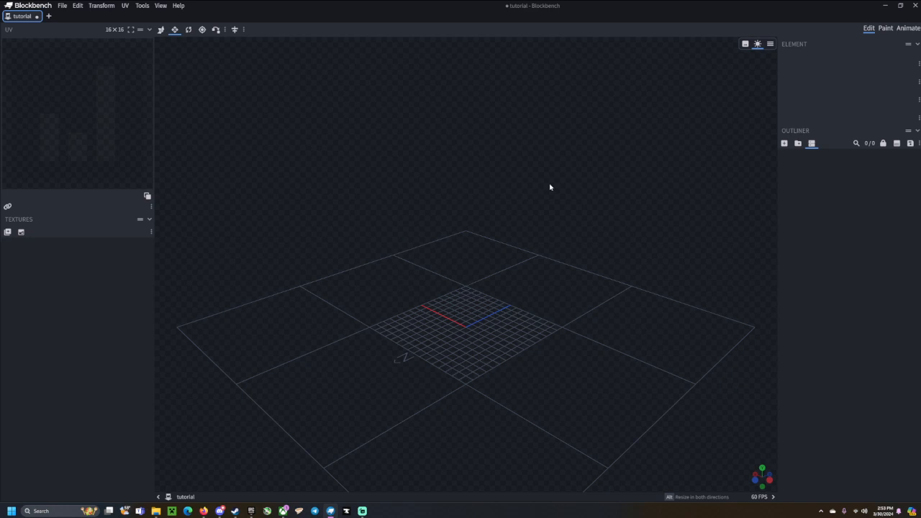
Orbit and zoom around the empty grid, viewing it nearly edge-on.
left_click_drag(471, 261, 542, 249)
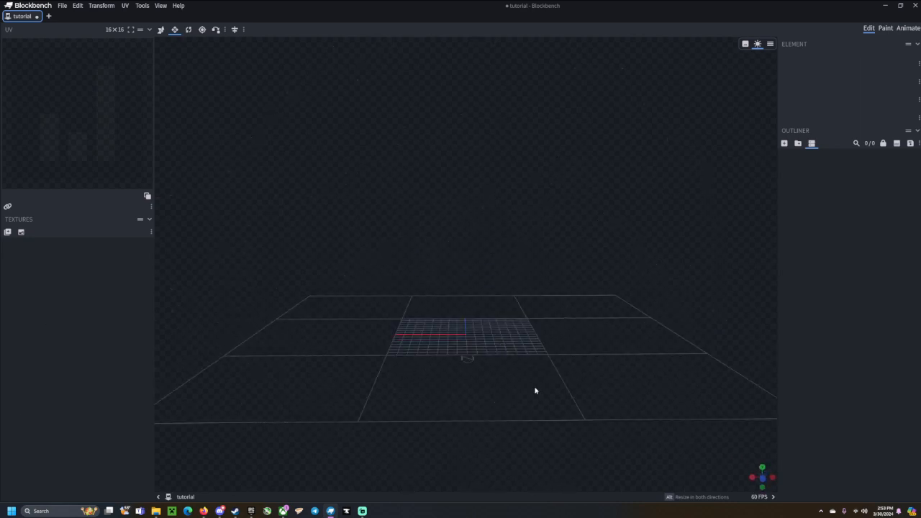
left_click_drag(451, 275, 487, 242)
scroll(465, 259, "up", 9)
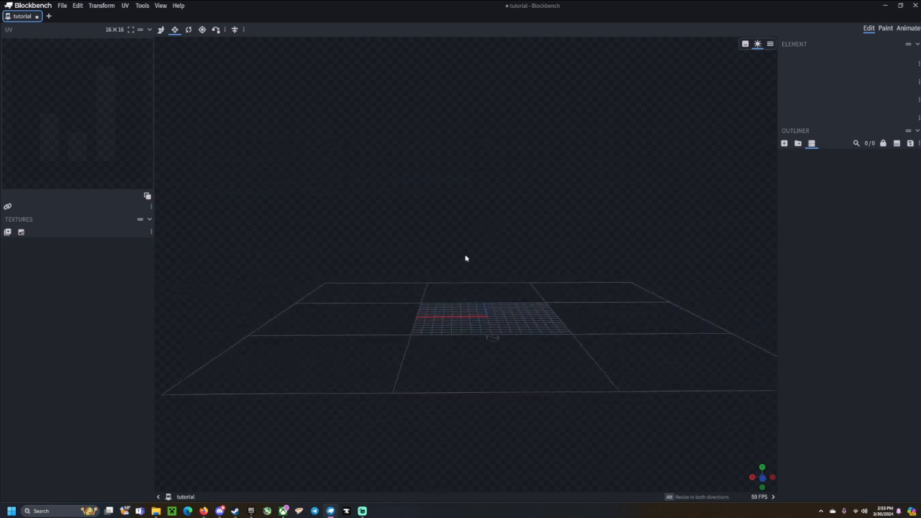
scroll(467, 251, "down", 8)
scroll(469, 252, "up", 9)
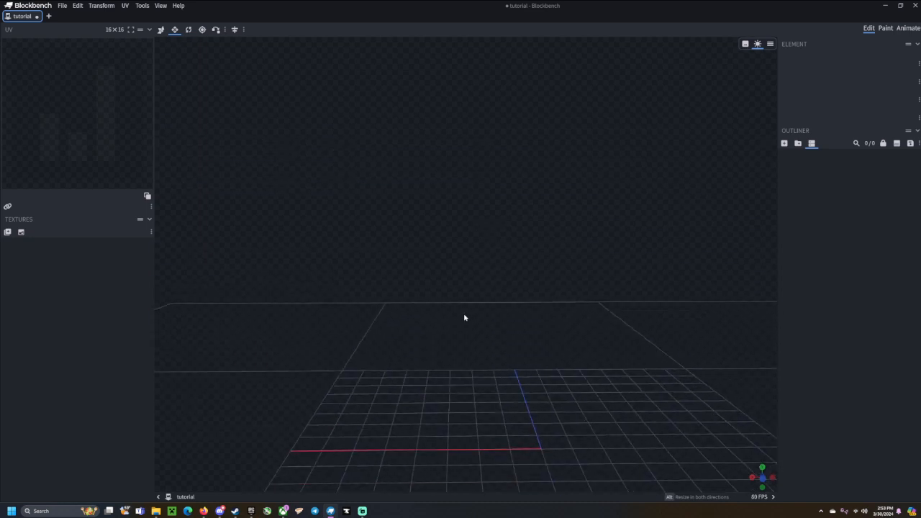
scroll(464, 312, "down", 10)
scroll(457, 314, "up", 7)
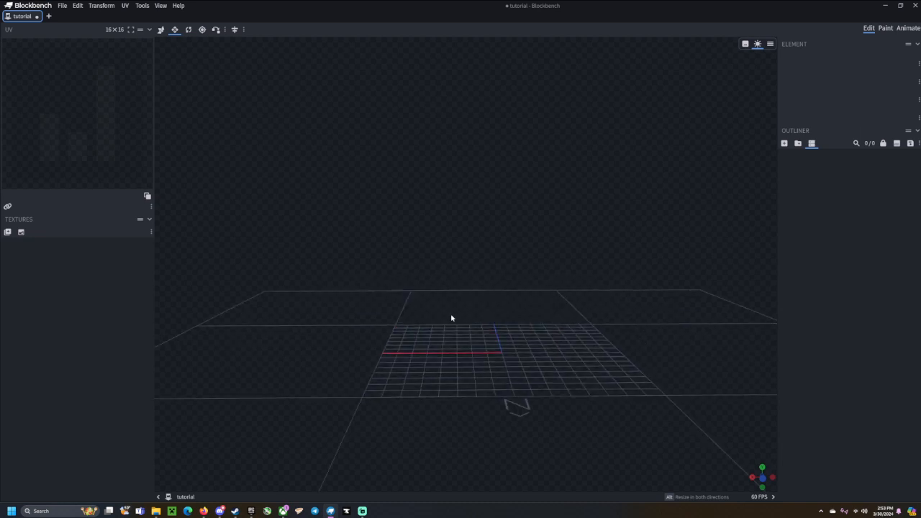
scroll(451, 315, "down", 5)
Orbit to look down on the grid, then snap to a straight top-down view.
left_click_drag(601, 287, 572, 279)
left_click_drag(675, 458, 760, 414)
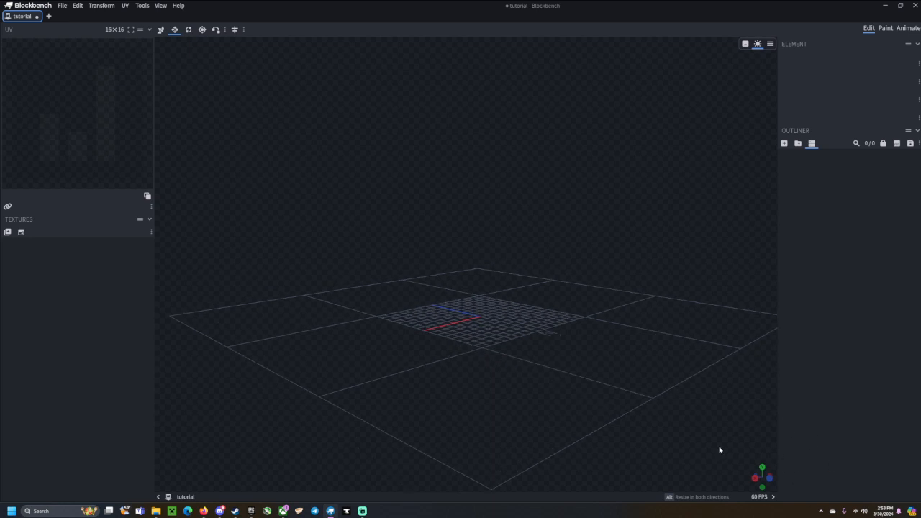
left_click_drag(629, 374, 459, 379)
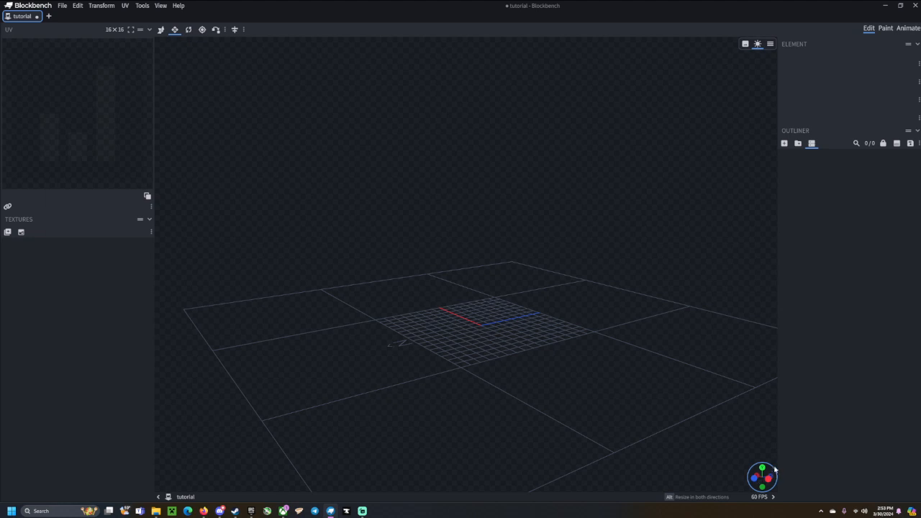
left_click_drag(720, 452, 569, 460)
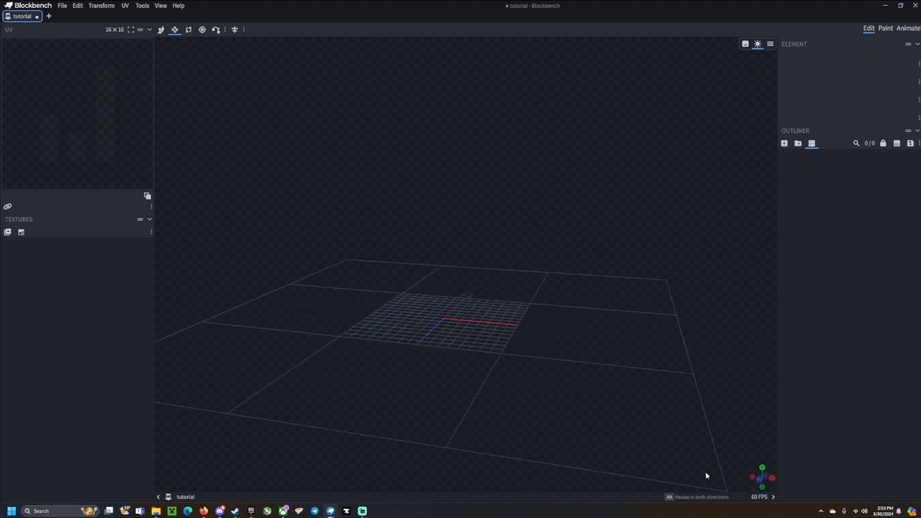
left_click(763, 471)
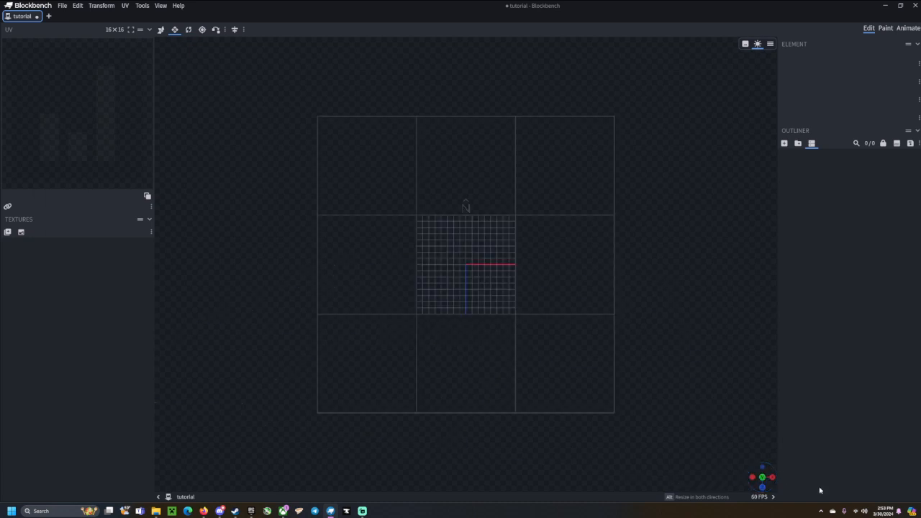
Try preset camera angles including front view, pan, and orbit back to an angled perspective.
left_click(774, 479)
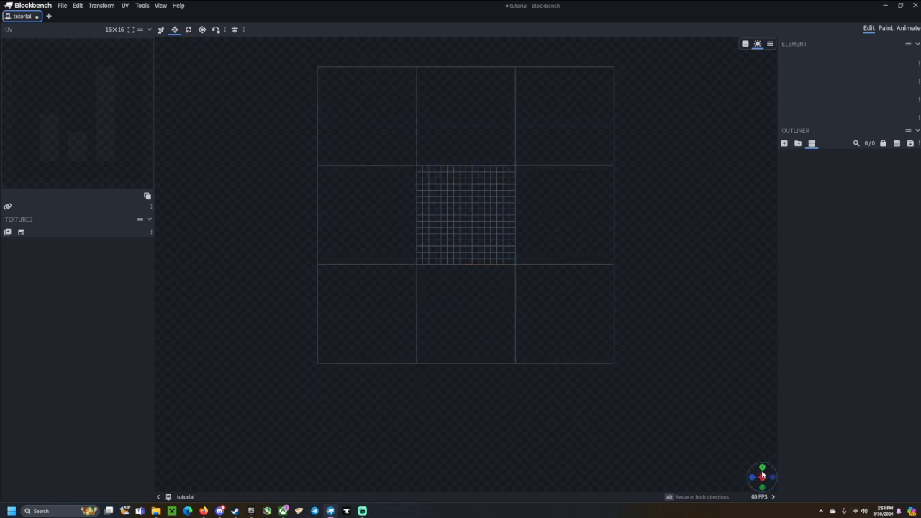
right_click_drag(532, 357, 578, 370)
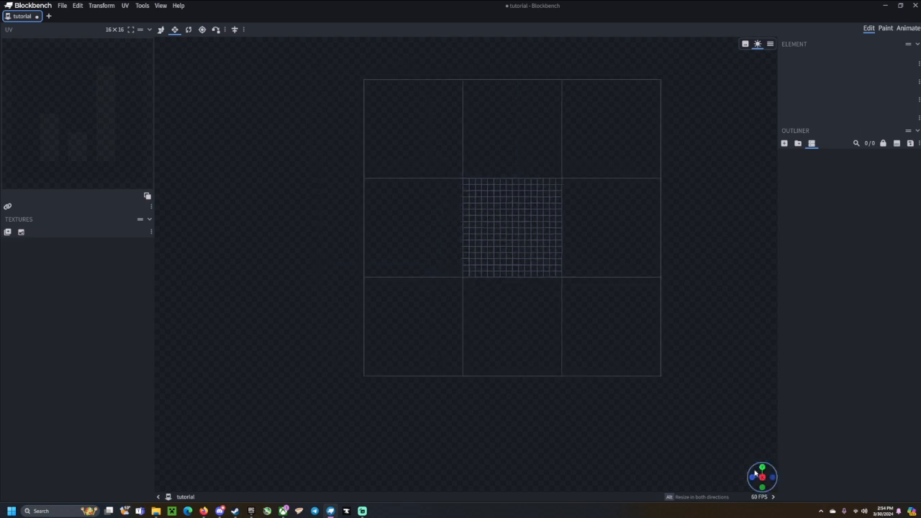
left_click(754, 475)
left_click_drag(756, 476, 724, 470)
left_click_drag(669, 344, 602, 264)
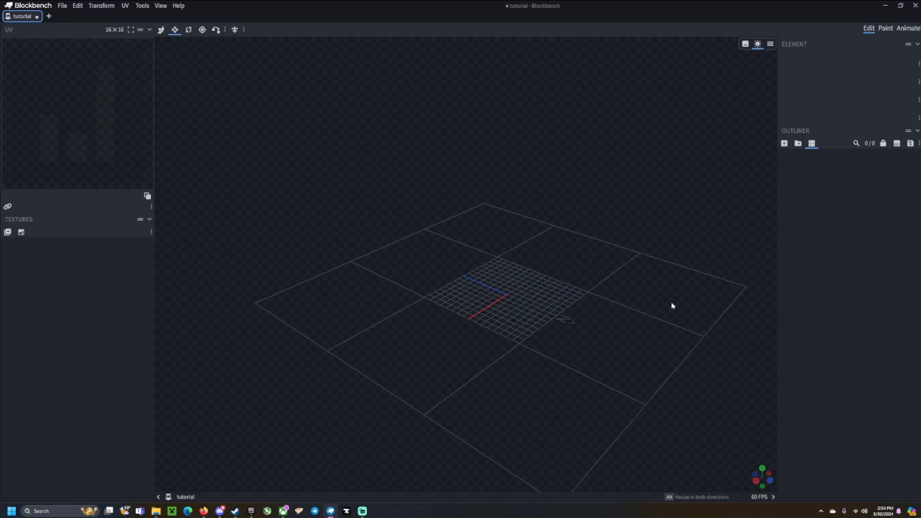
left_click_drag(612, 296, 457, 299)
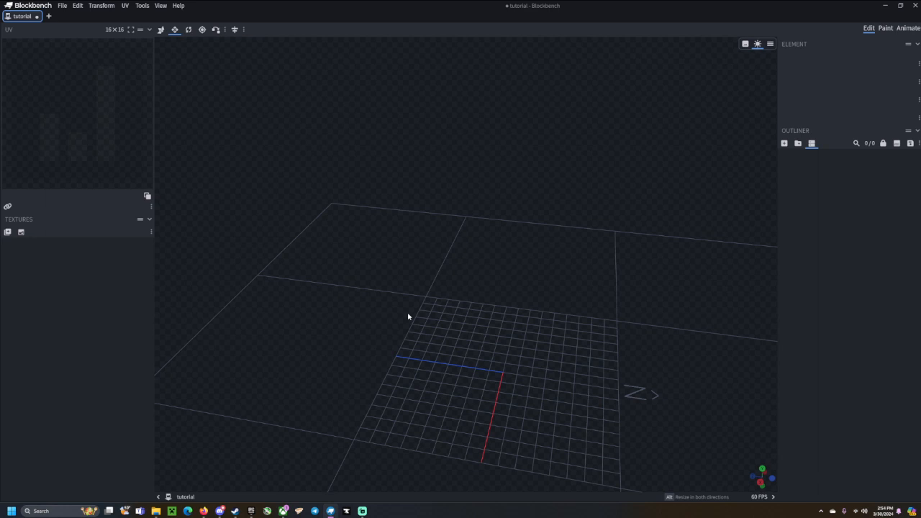
left_click_drag(408, 317, 547, 353)
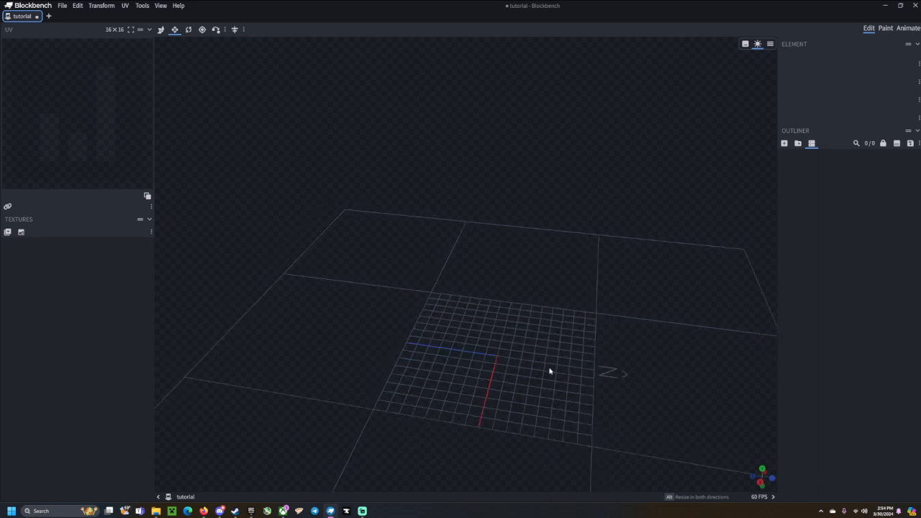
left_click_drag(549, 370, 701, 339)
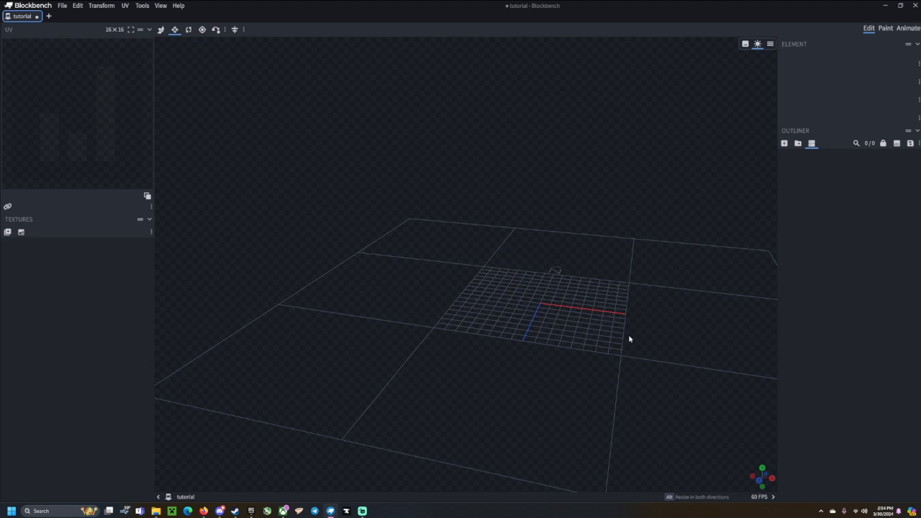
left_click_drag(563, 413, 517, 329)
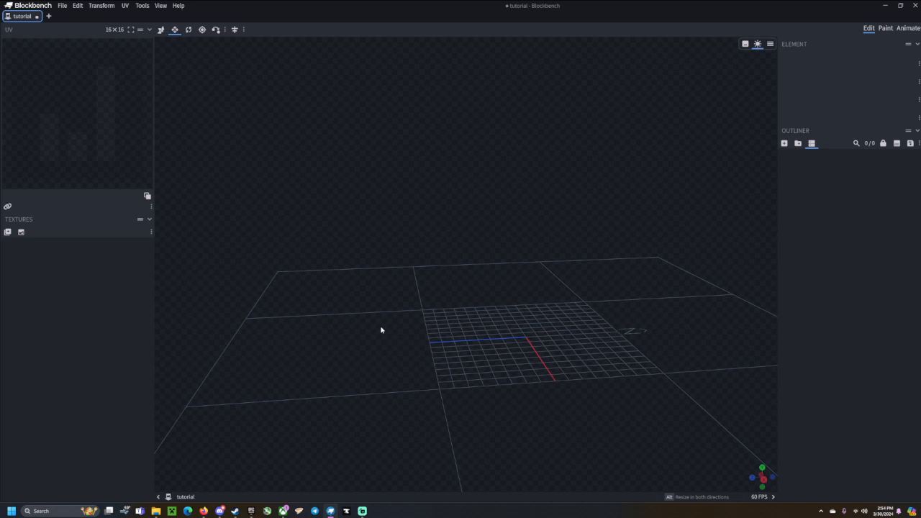
left_click_drag(382, 330, 441, 310)
left_click_drag(366, 317, 375, 313)
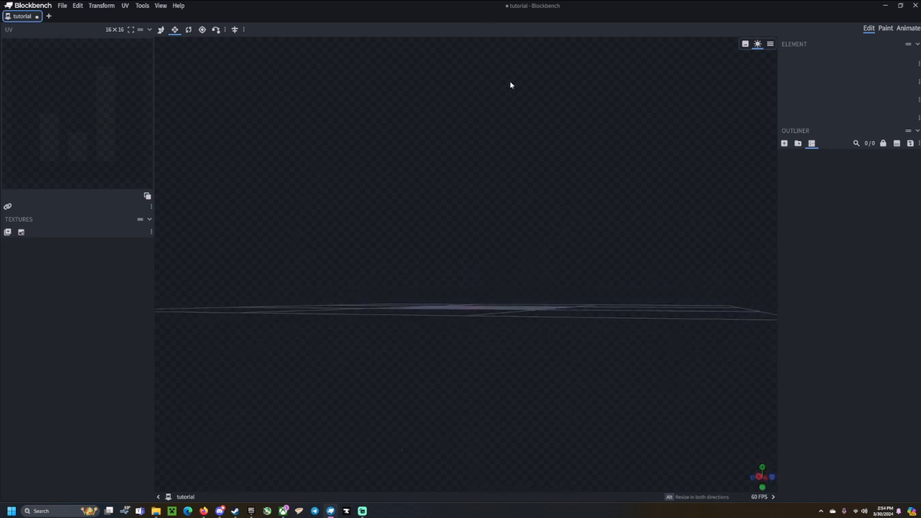
left_click_drag(510, 85, 514, 314)
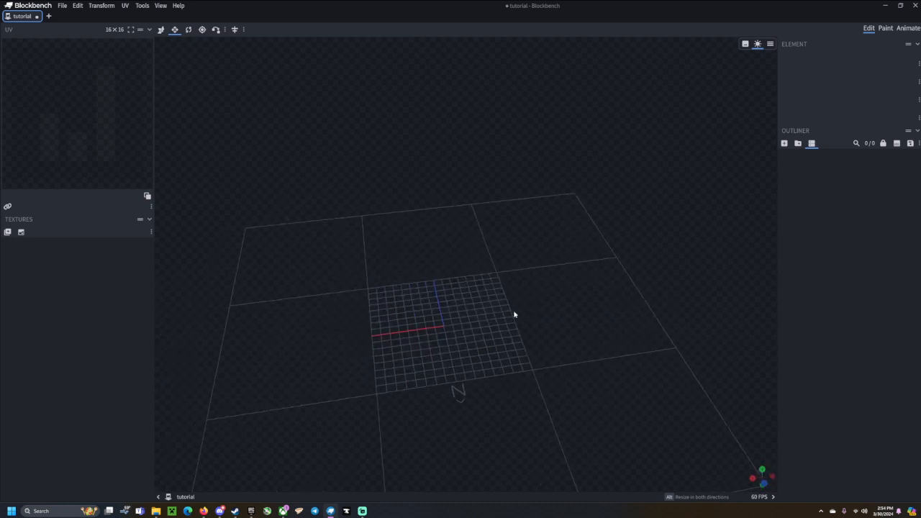
right_click_drag(514, 315, 535, 311)
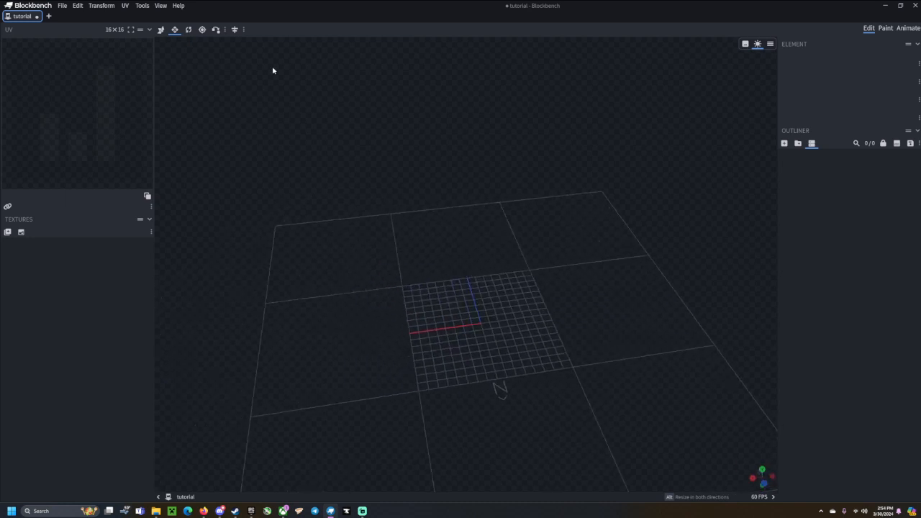
left_click_drag(456, 218, 463, 195)
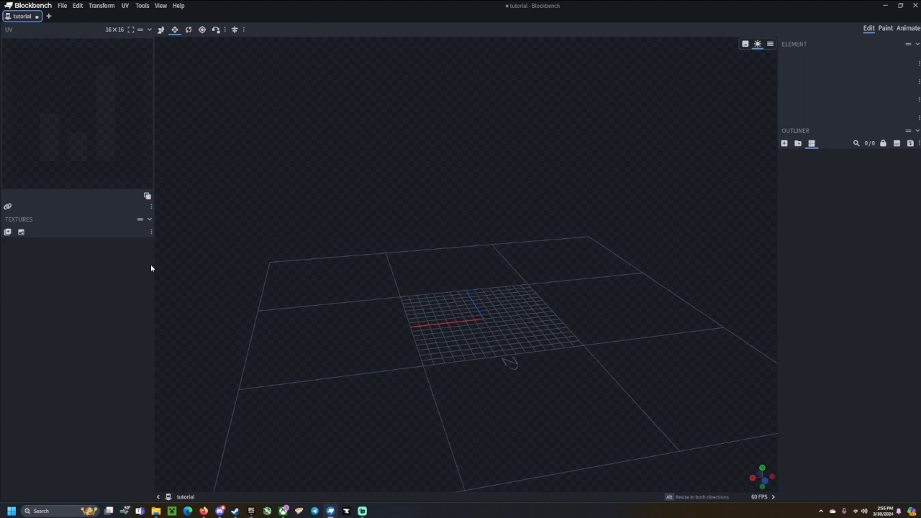
left_click_drag(597, 220, 698, 362)
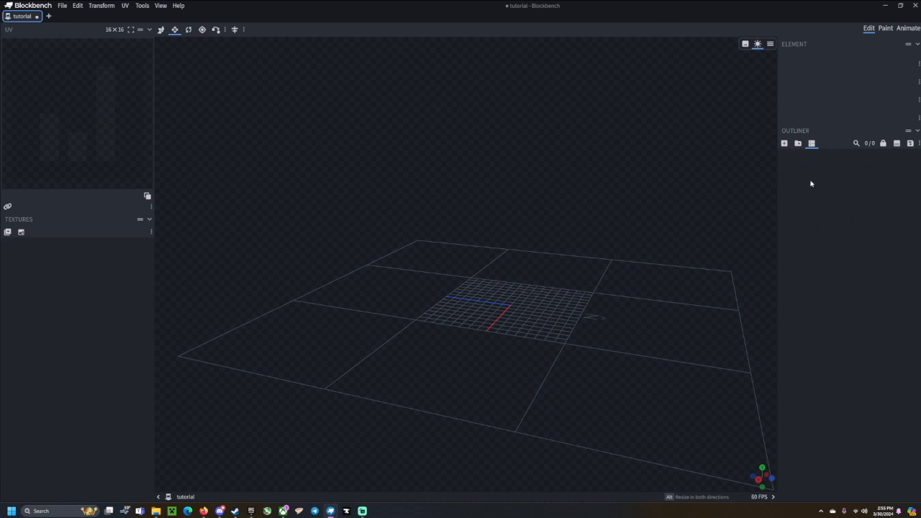
left_click_drag(594, 264, 720, 177)
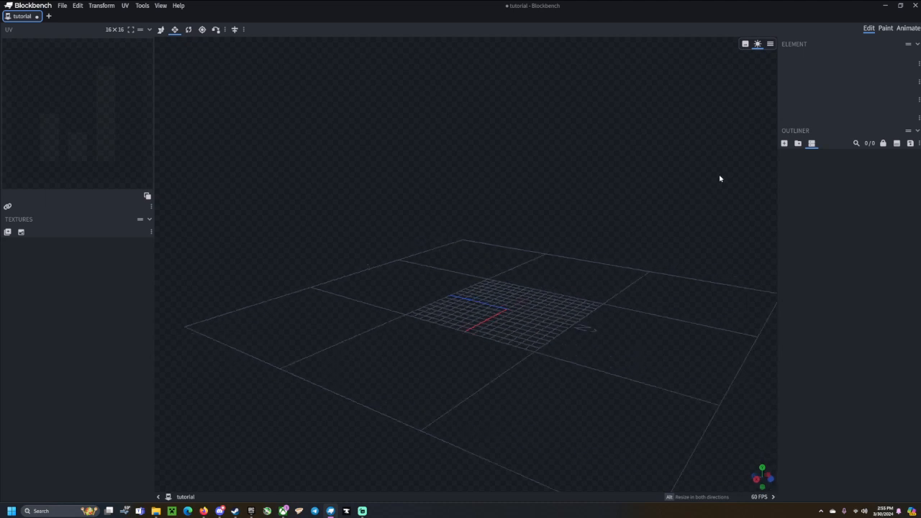
Add a 2×2×2 cube at -1, 0, -1 and zoom in and out around it.
left_click(784, 143)
mouse_move(621, 210)
left_mouse_down()
mouse_move(592, 246)
mouse_move(526, 237)
mouse_move(569, 296)
mouse_move(607, 319)
mouse_move(565, 350)
mouse_move(573, 328)
mouse_move(536, 308)
mouse_move(616, 325)
mouse_move(543, 313)
mouse_move(575, 306)
left_mouse_up()
scroll(557, 316, "up", 3)
scroll(543, 314, "down", 4)
scroll(576, 307, "up", 6)
scroll(577, 289, "down", 2)
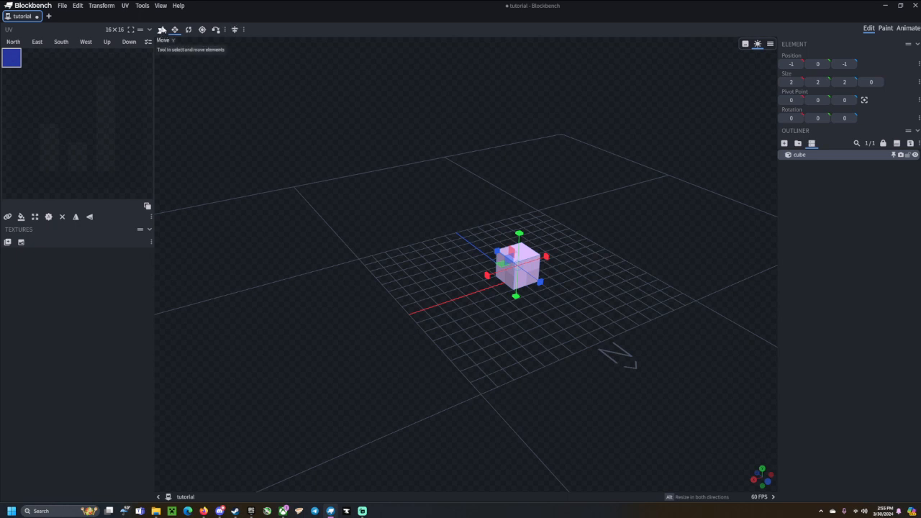
left_click(160, 31)
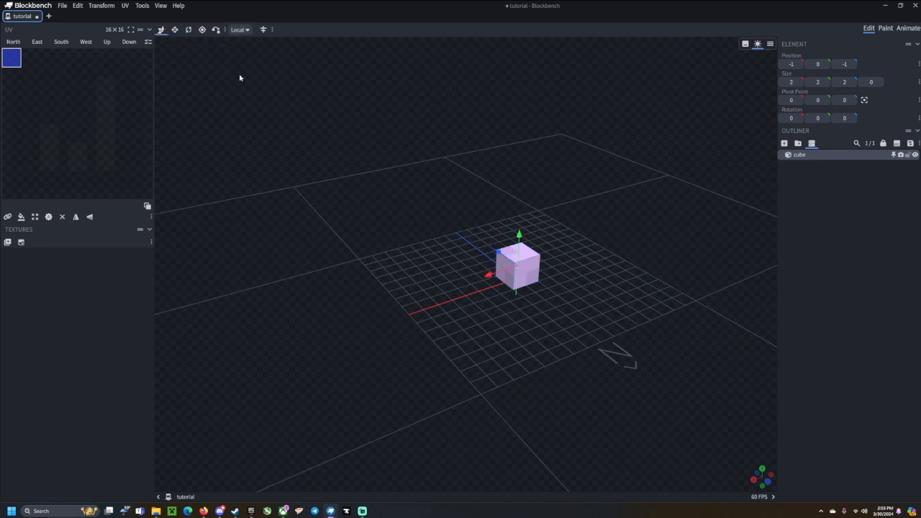
left_click_drag(589, 296, 549, 295)
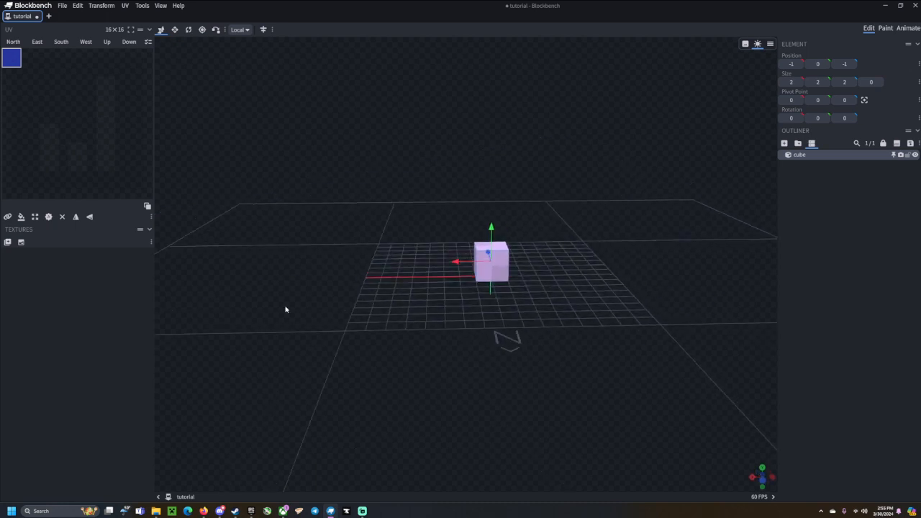
left_click_drag(286, 310, 623, 256)
right_click_drag(623, 256, 557, 271)
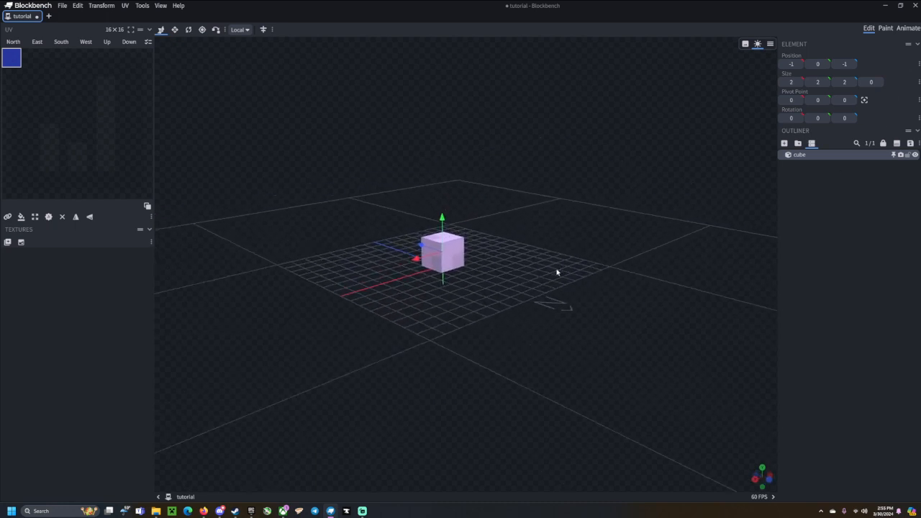
left_click_drag(557, 271, 531, 288)
scroll(568, 295, "up", 6)
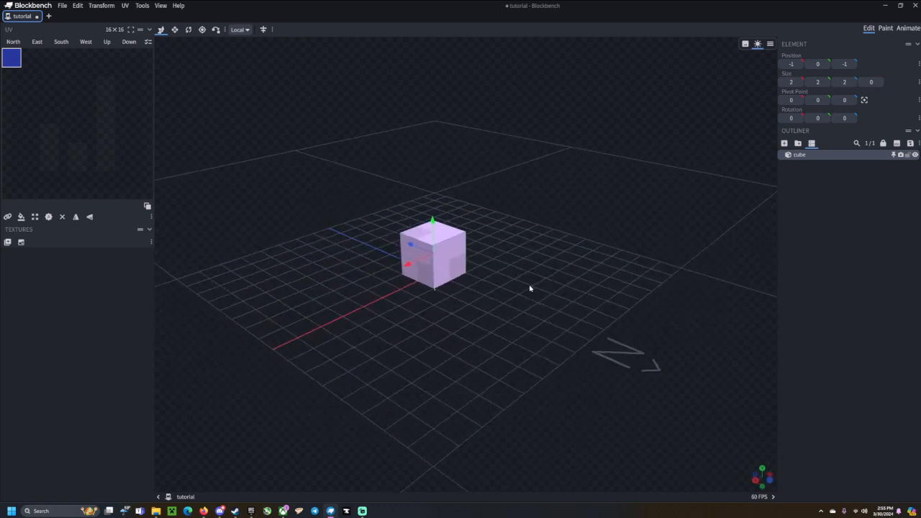
left_click_drag(411, 244, 605, 302)
mouse_move(431, 254)
left_mouse_down()
mouse_move(513, 273)
mouse_move(433, 259)
left_mouse_up()
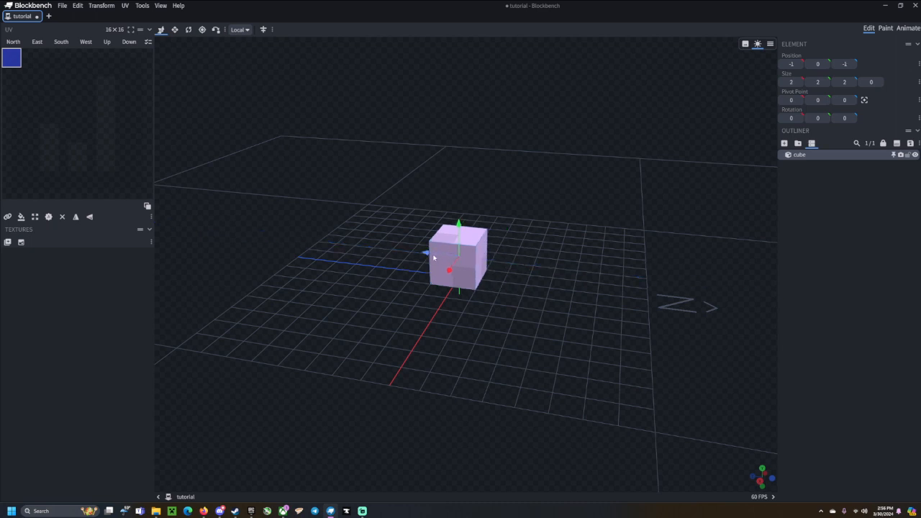
mouse_move(433, 255)
left_mouse_down()
mouse_move(470, 259)
mouse_move(311, 248)
mouse_move(444, 257)
mouse_move(433, 256)
left_mouse_up()
left_click_drag(563, 262, 531, 261)
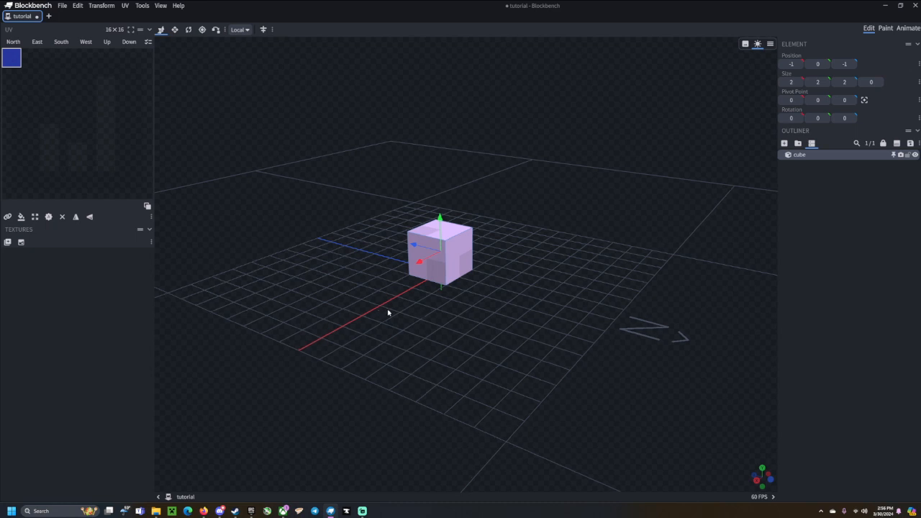
left_click_drag(389, 312, 404, 315)
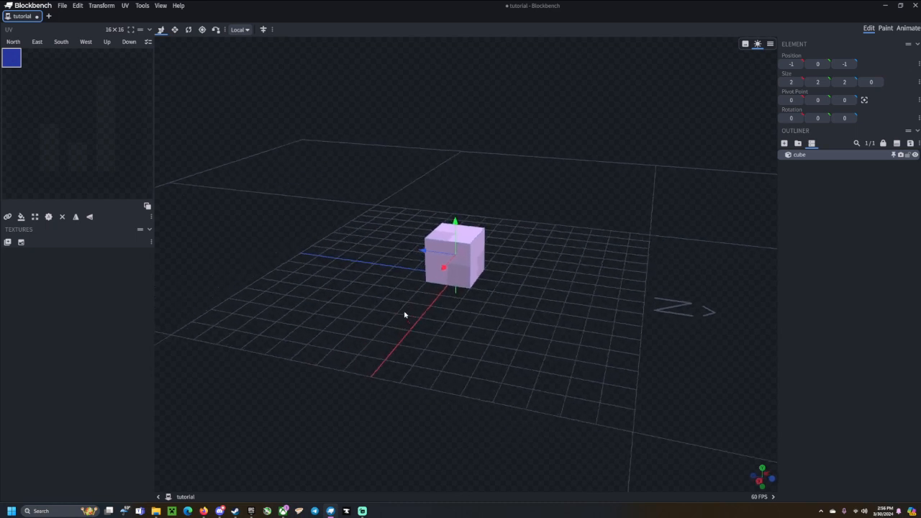
left_click_drag(444, 221, 613, 267)
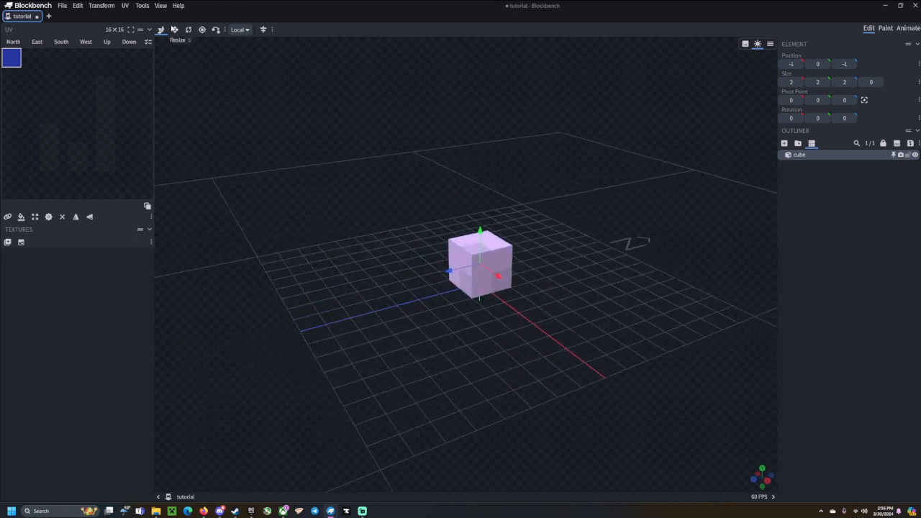
With the Resize tool, stretch the cube along Z and Y, then restore it to 2×2×2.
left_click(175, 29)
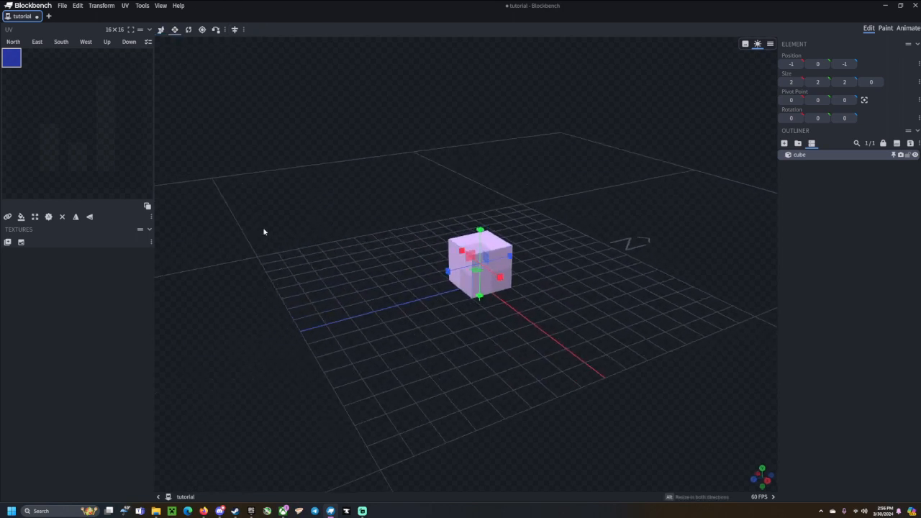
left_click_drag(530, 271, 480, 207)
left_click_drag(488, 267, 493, 285)
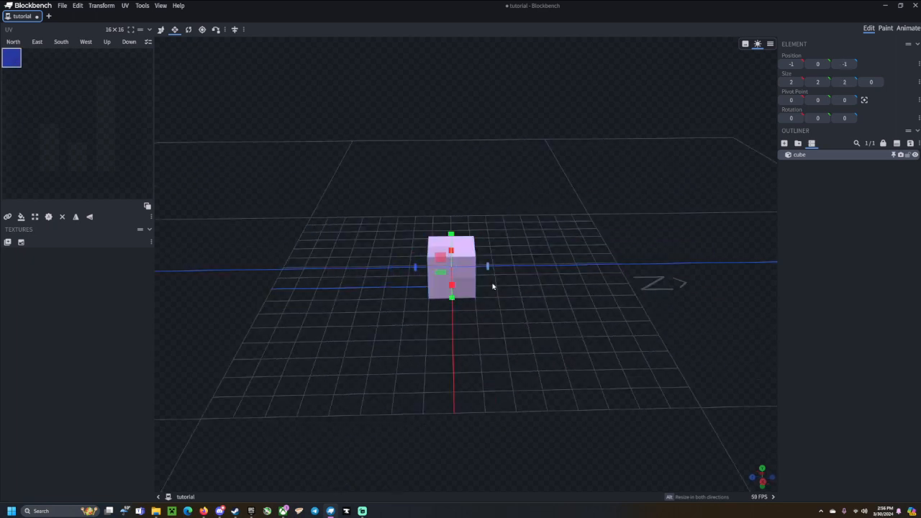
left_click_drag(417, 263, 416, 282)
mouse_move(452, 230)
left_mouse_down()
mouse_move(456, 192)
mouse_move(466, 318)
mouse_move(464, 236)
left_mouse_up()
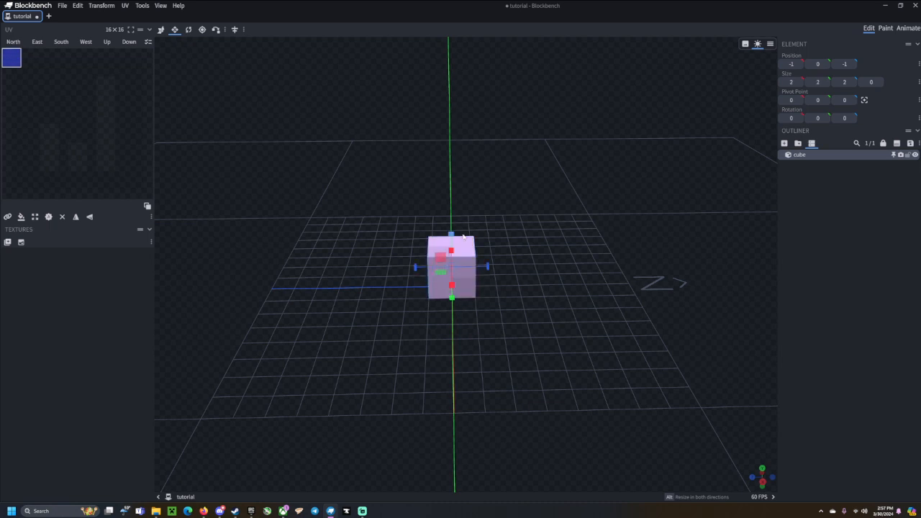
left_click_drag(619, 306, 586, 280)
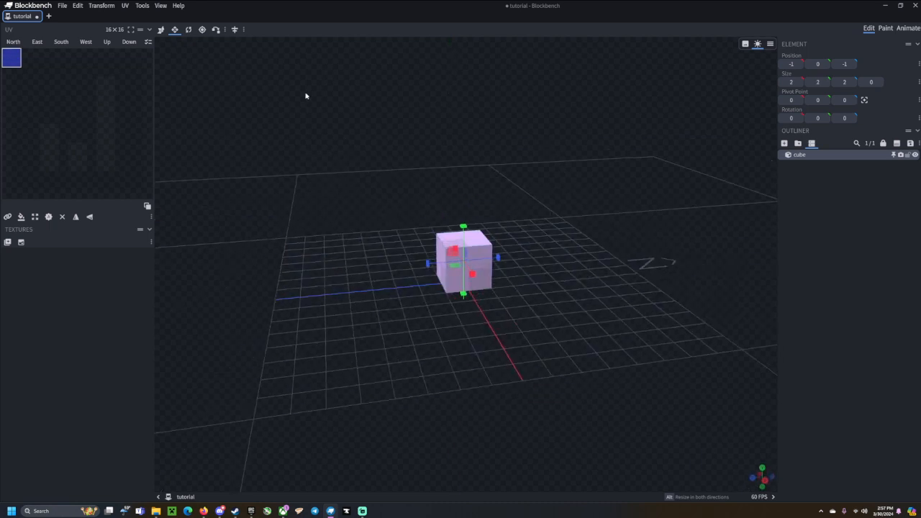
Try the Rotate tool while orbiting the cube, then pick the Pivot tool.
left_click(188, 29)
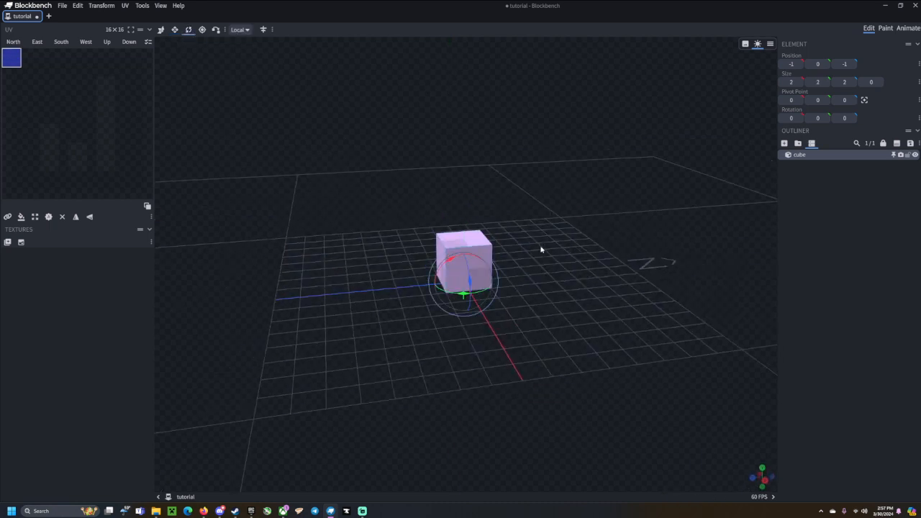
left_click_drag(527, 335, 573, 333)
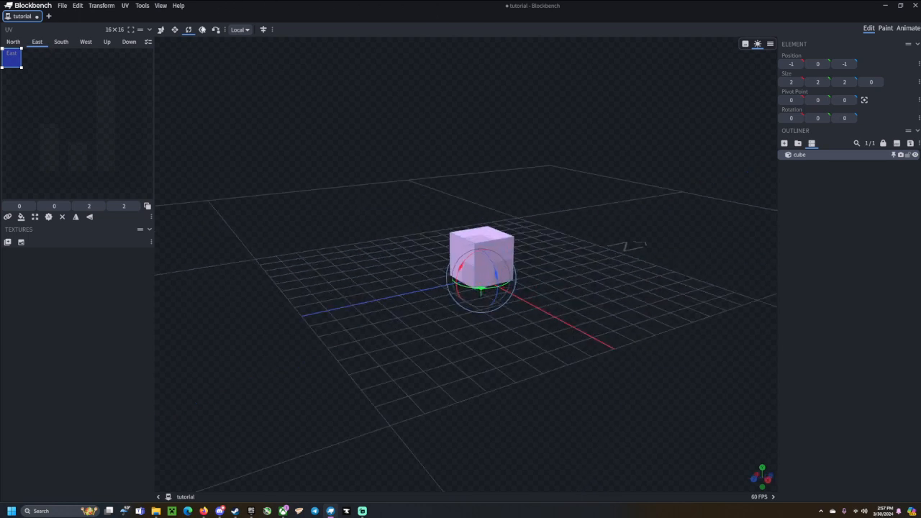
left_click(202, 30)
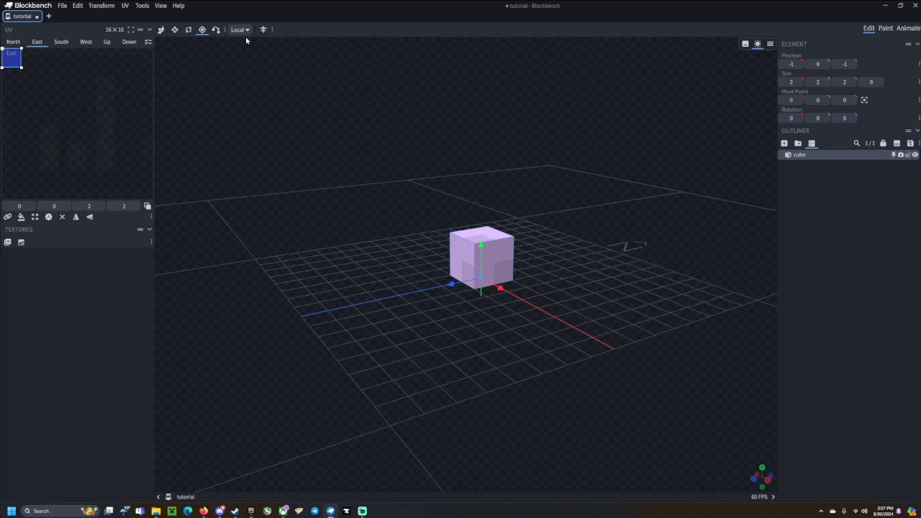
Raise the cube's pivot point to Y 1, then lower it back to 0 at the base.
left_click_drag(578, 243, 545, 282)
scroll(536, 292, "up", 5)
mouse_move(516, 315)
left_mouse_down()
mouse_move(544, 310)
mouse_move(533, 307)
left_mouse_up()
scroll(526, 294, "down", 5)
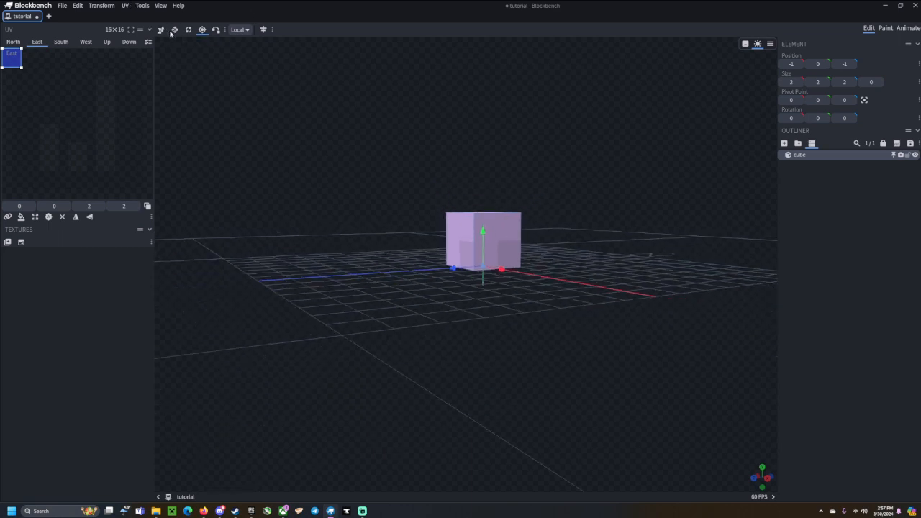
left_click_drag(513, 167, 606, 252)
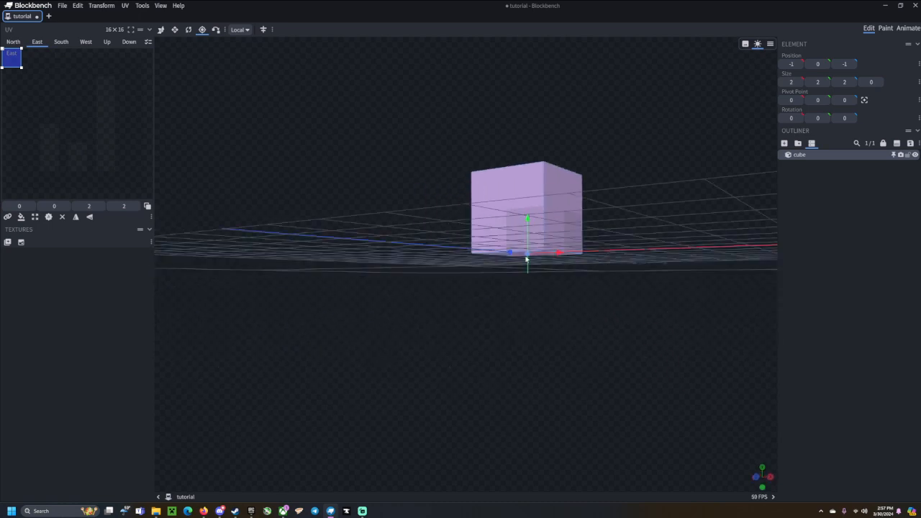
left_click_drag(526, 261, 471, 266)
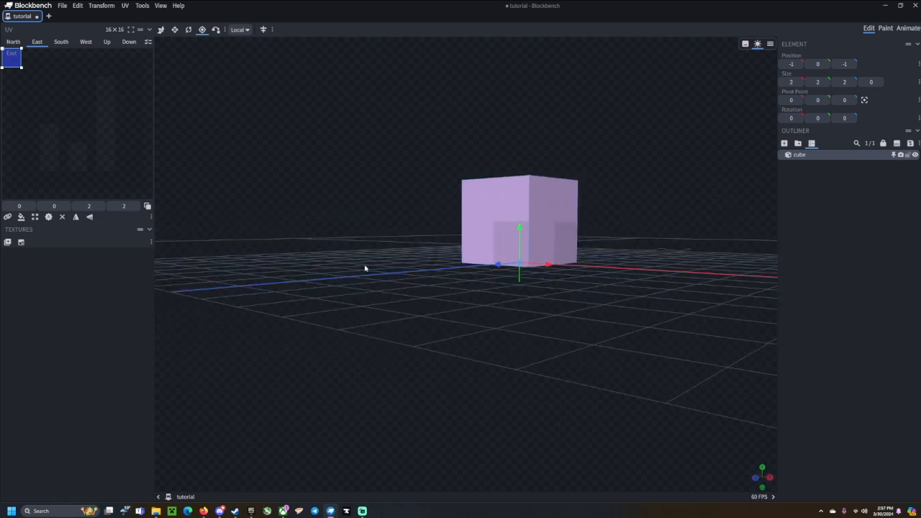
left_click_drag(366, 267, 396, 278)
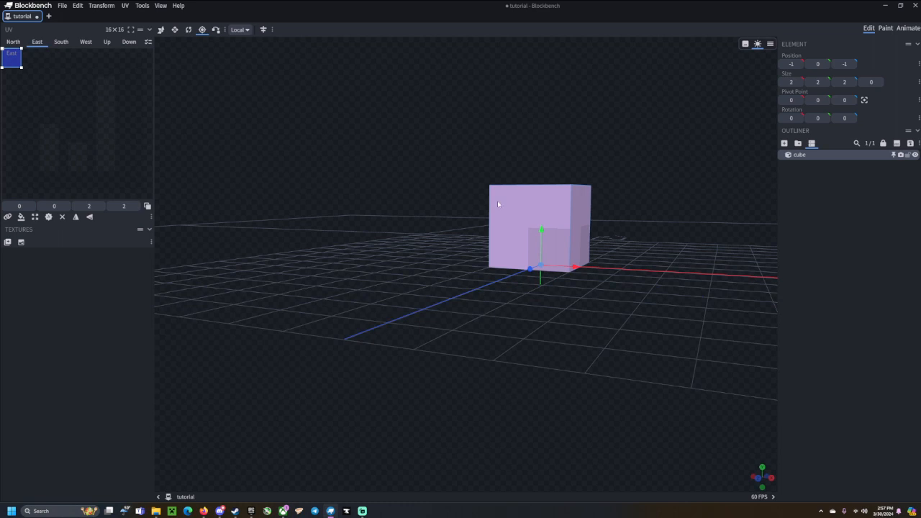
left_click_drag(558, 200, 615, 231)
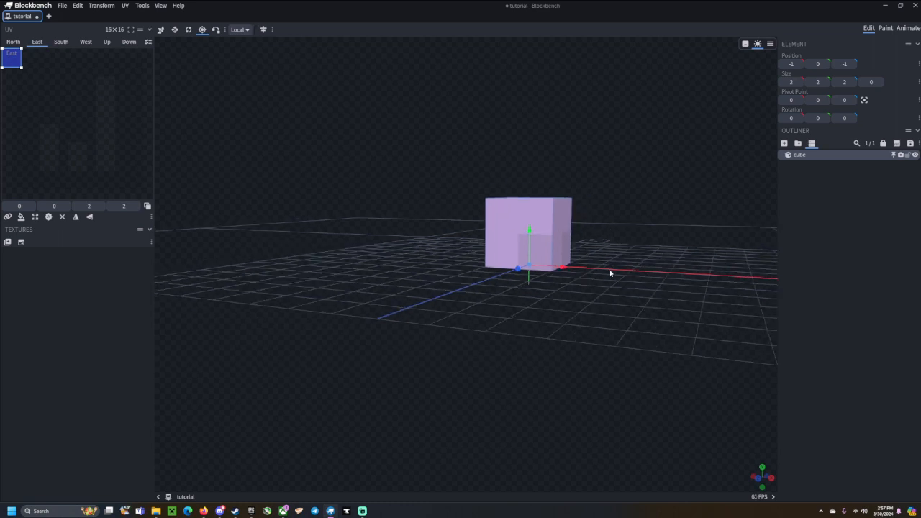
mouse_move(533, 244)
left_mouse_down()
mouse_move(536, 203)
mouse_move(538, 233)
left_mouse_up()
left_click_drag(696, 253, 570, 264)
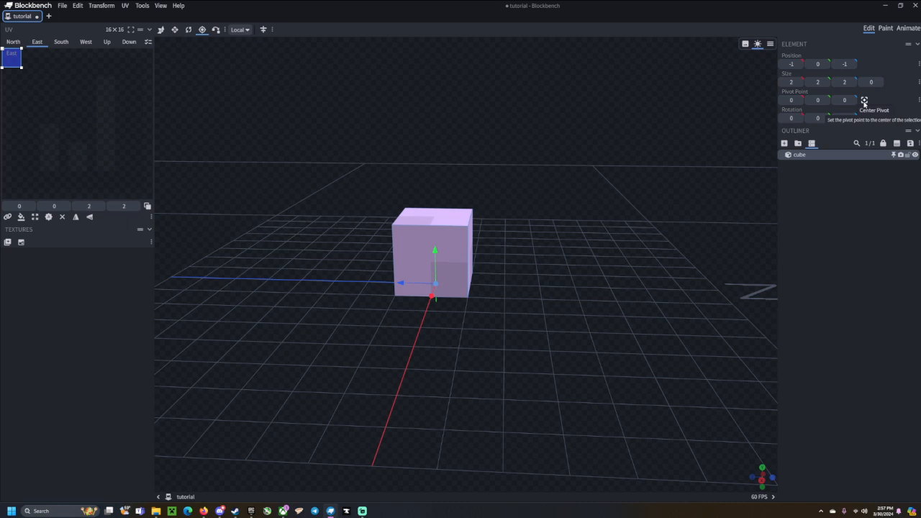
Centre the cube's pivot at 0, 1, 0 and select its top face.
left_click(864, 101)
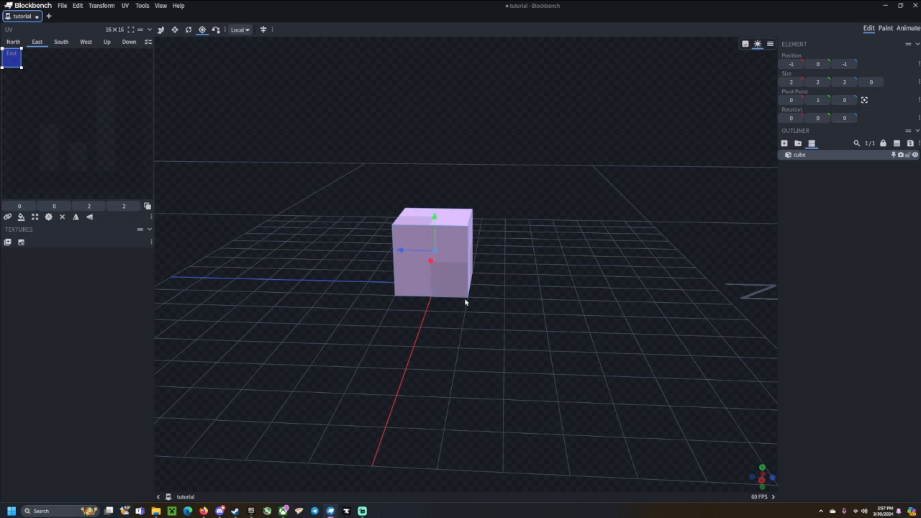
left_click_drag(464, 302, 434, 192)
left_click(485, 194)
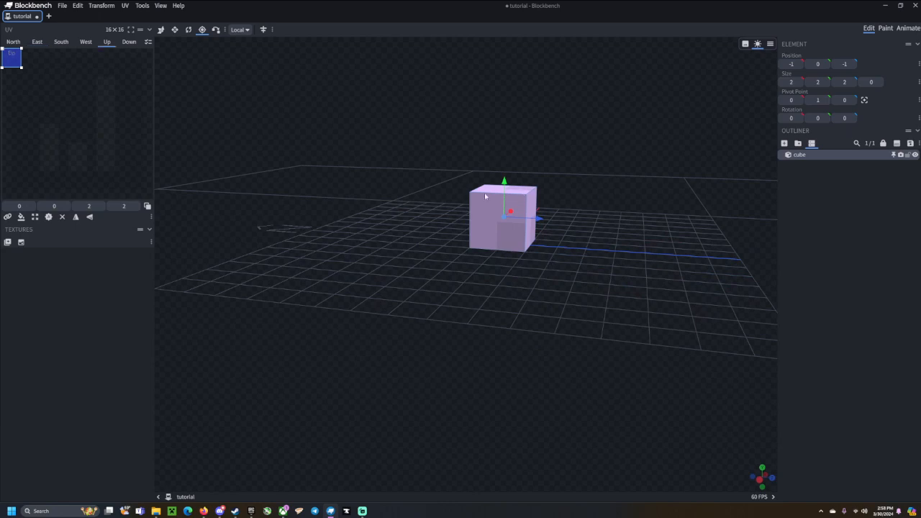
Take a brief look at Paint mode, then return to Edit mode.
left_click_drag(481, 227, 384, 256)
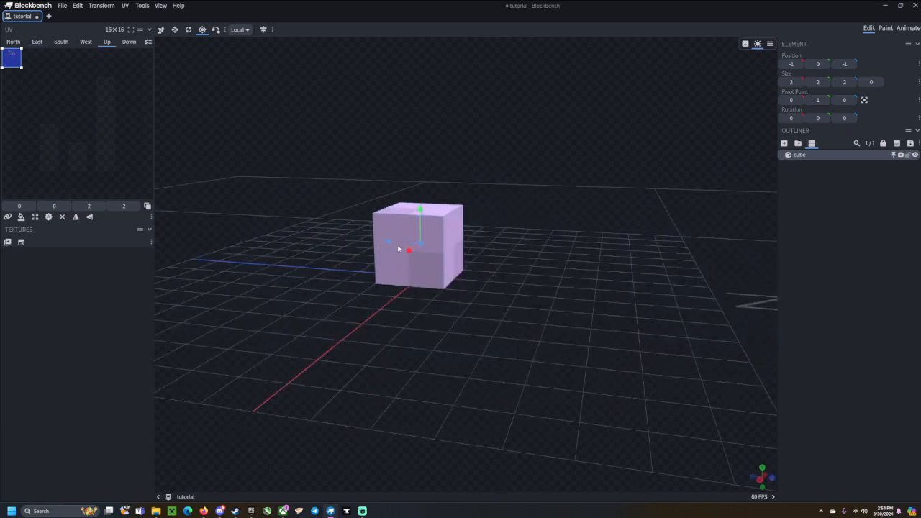
left_click_drag(330, 188, 579, 264)
key("2")
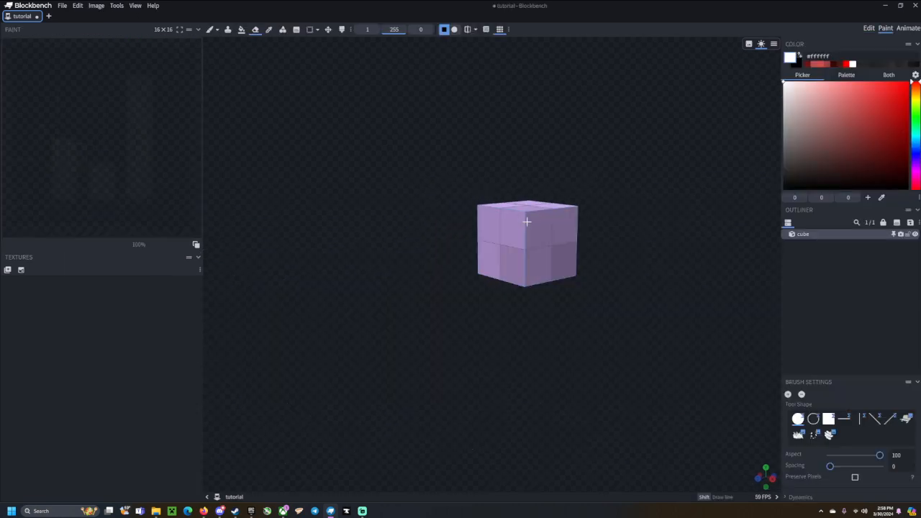
left_click(871, 29)
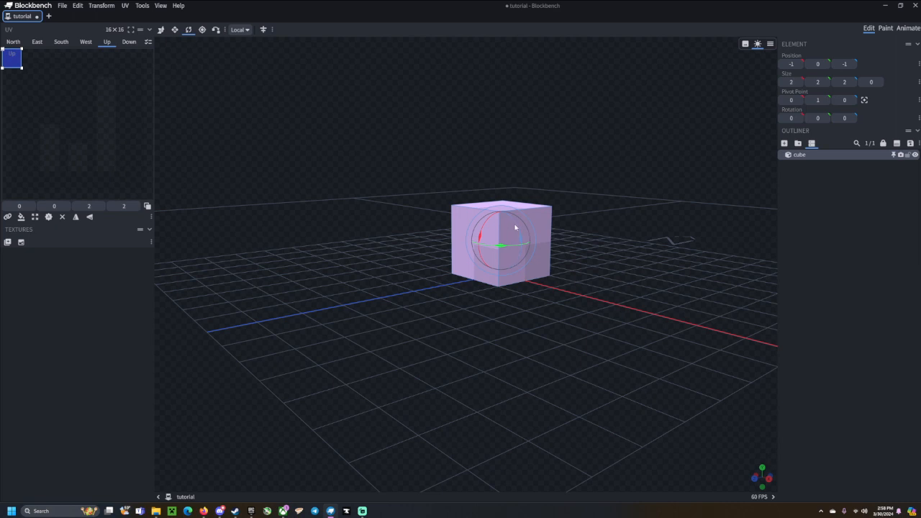
Try Z rotations of 52.5 and 132.5 degrees, undoing each back to 0.
mouse_move(515, 227)
left_mouse_down()
mouse_move(531, 235)
mouse_move(532, 251)
mouse_move(514, 219)
mouse_move(442, 217)
mouse_move(511, 235)
left_mouse_up()
key("ctrl+z")
left_click_drag(625, 243, 563, 258)
scroll(563, 257, "up", 2)
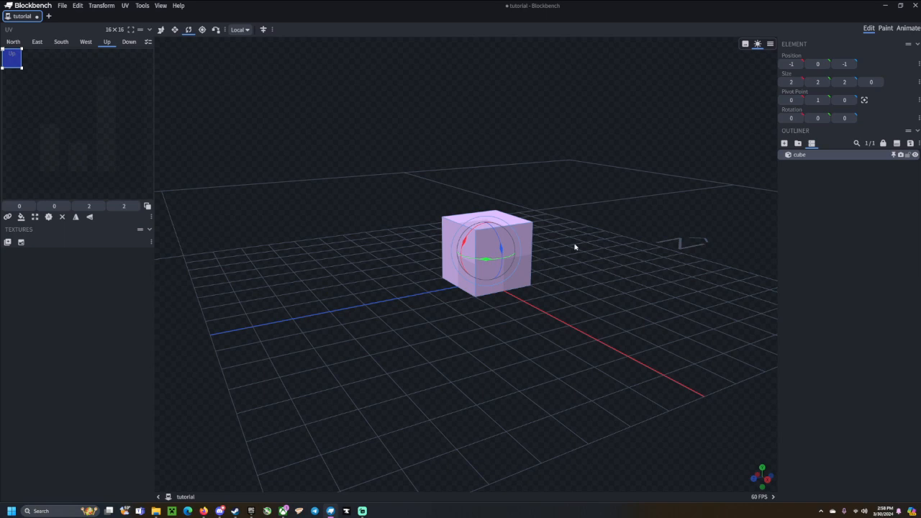
left_click_drag(501, 248, 463, 109)
key("ctrl+z")
Resize the cube to height 6 and centre its pivot.
key("s")
left_click_drag(619, 238, 506, 239)
key("r")
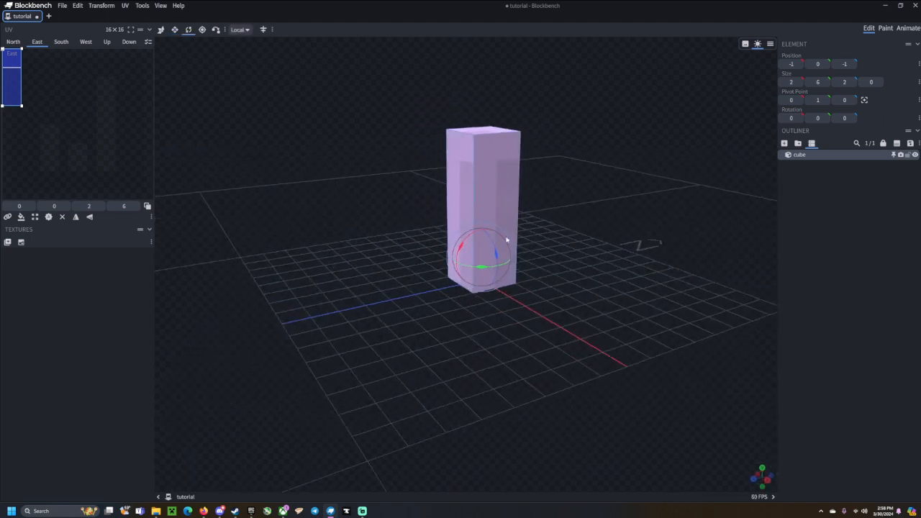
left_click(865, 100)
Test X tilts with the pivot moved to Z -1, then re-centre the pivot at 0, 3, 0.
left_click_drag(460, 201, 486, 133)
key("p")
left_click_drag(636, 171, 553, 179)
left_click_drag(406, 156, 535, 155)
key("r")
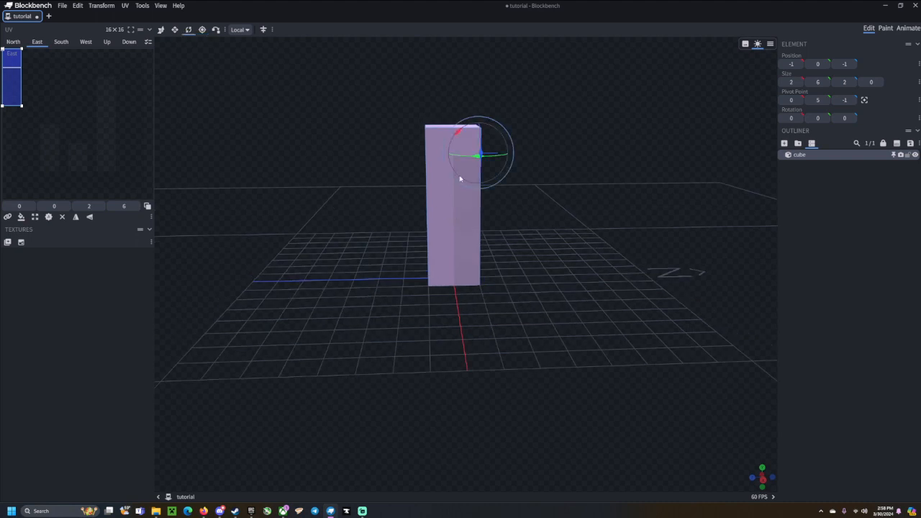
left_click_drag(459, 139, 515, 192)
left_click(864, 100)
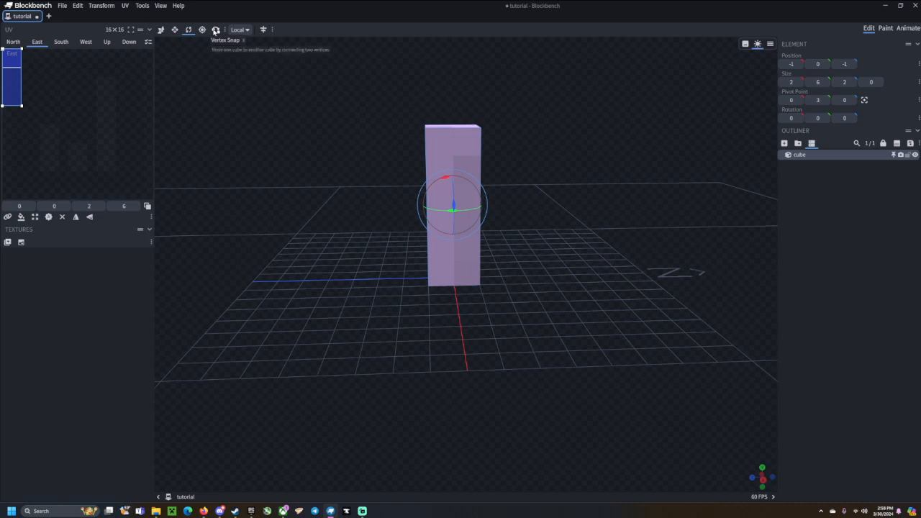
left_click(214, 30)
left_click_drag(555, 108, 448, 170)
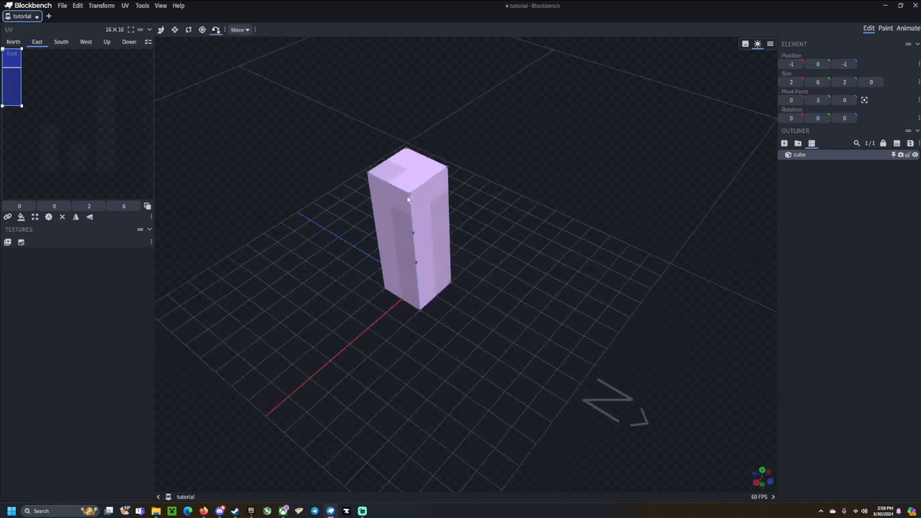
left_click(449, 170)
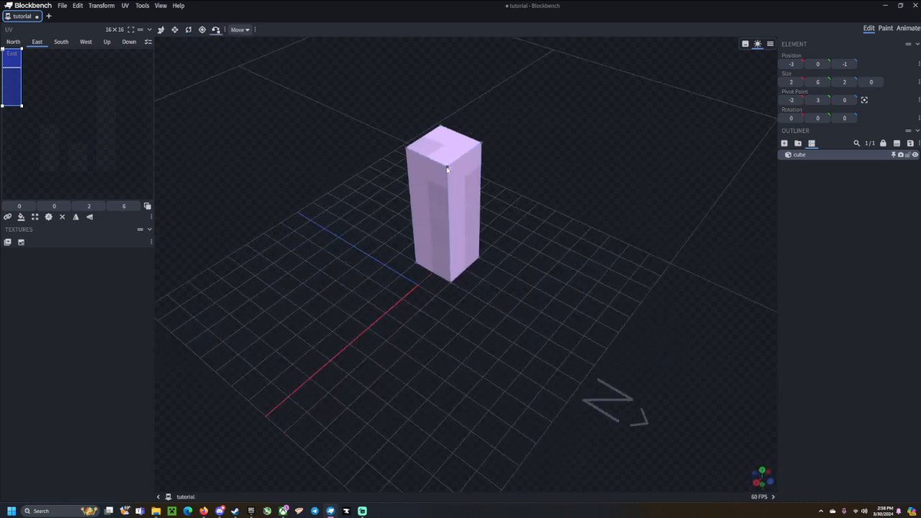
left_click_drag(516, 201, 439, 198)
left_click_drag(267, 173, 366, 181)
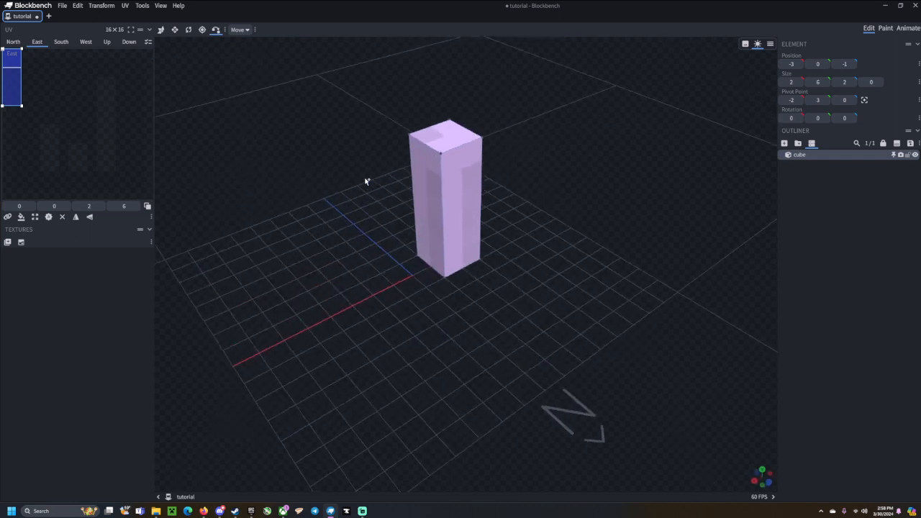
key("ctrl+z")
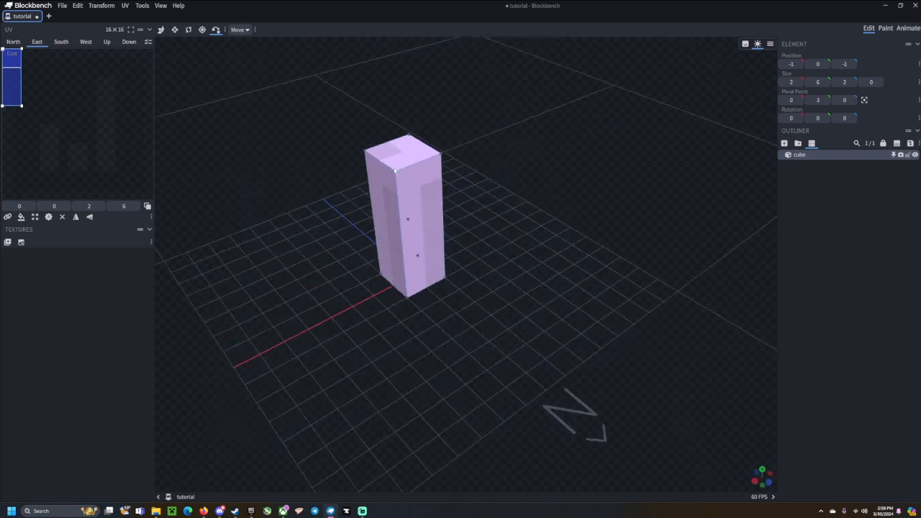
left_click_drag(297, 210, 385, 238)
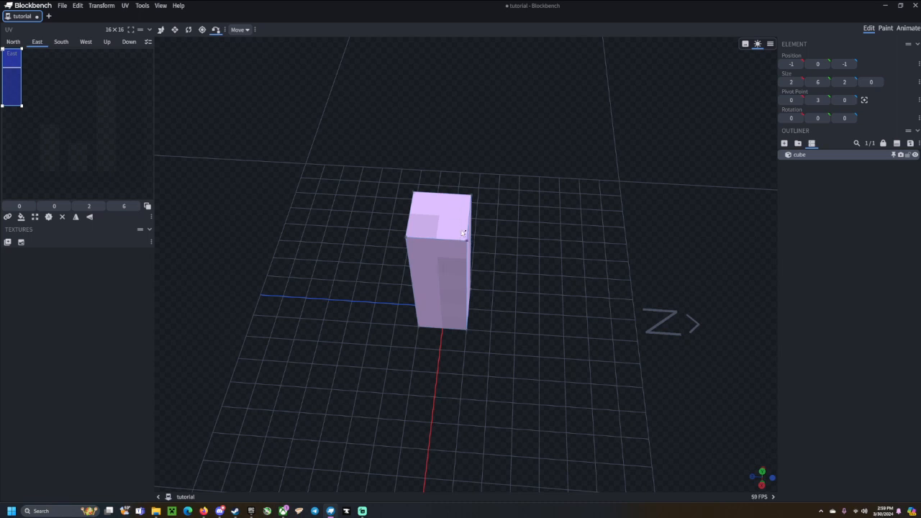
left_click(416, 192)
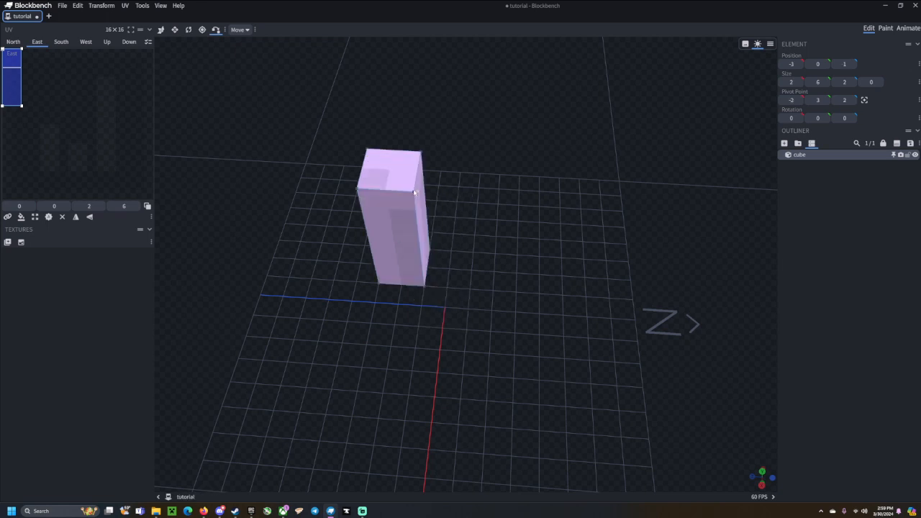
left_click_drag(485, 311, 457, 276)
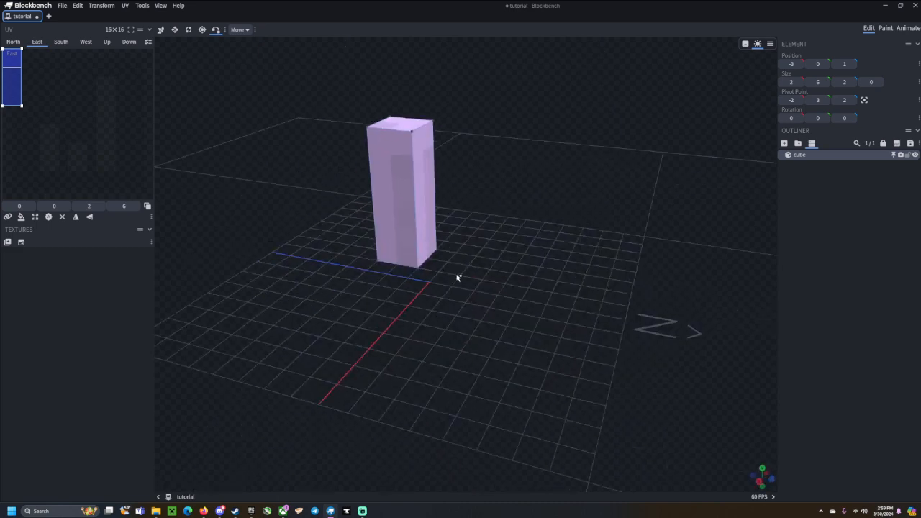
key("ctrl+z")
left_click_drag(584, 153, 636, 167)
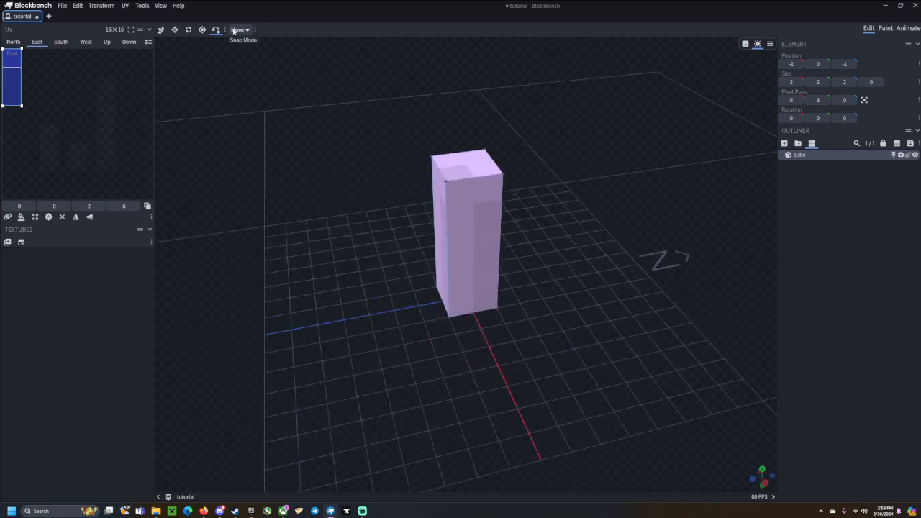
left_click_drag(427, 56, 403, 62)
left_click(161, 30)
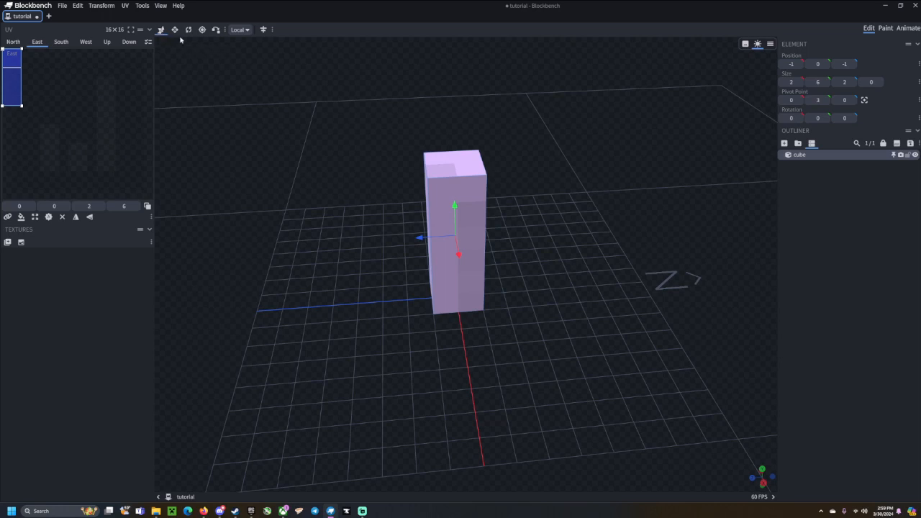
left_click(215, 29)
left_click(238, 30)
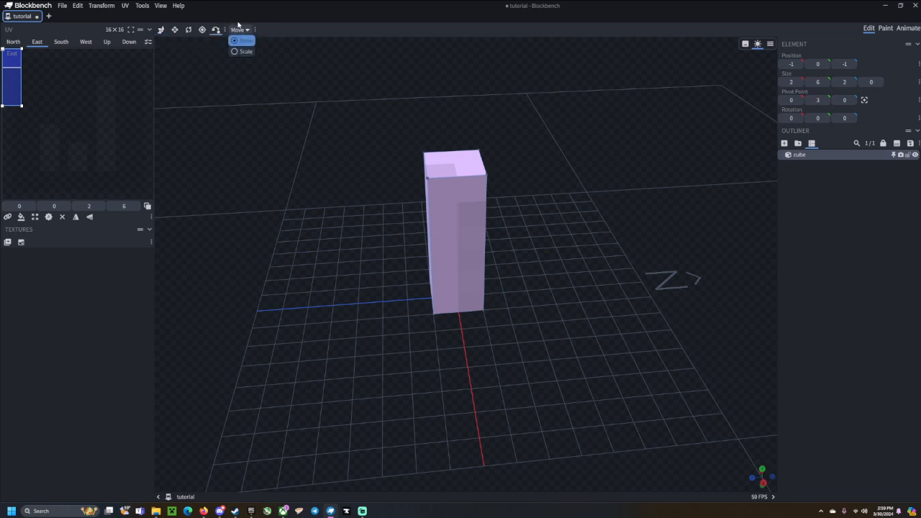
left_click(161, 31)
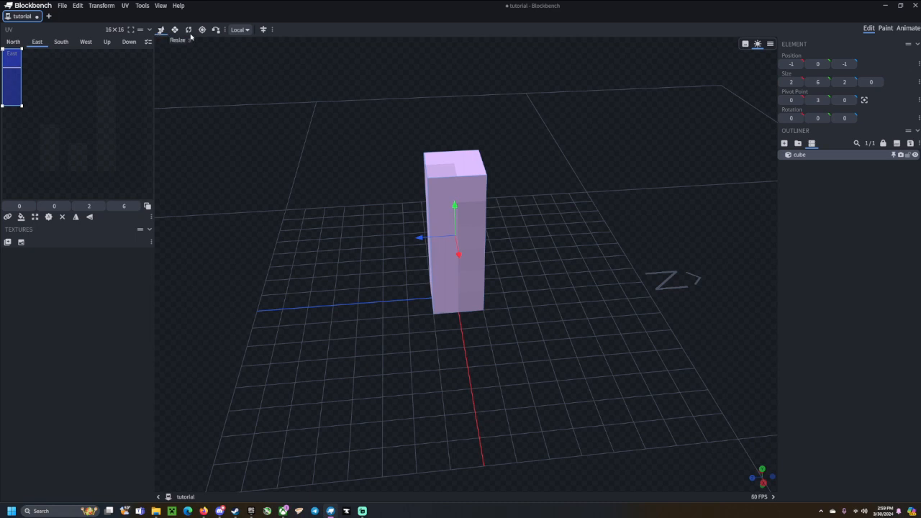
left_click(241, 30)
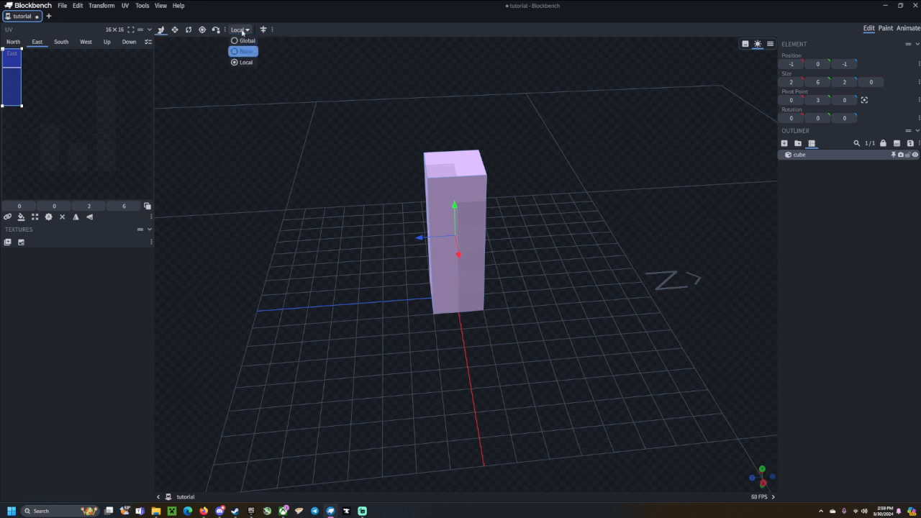
left_click(241, 38)
left_click(240, 30)
left_click(241, 41)
left_click_drag(420, 238, 446, 230)
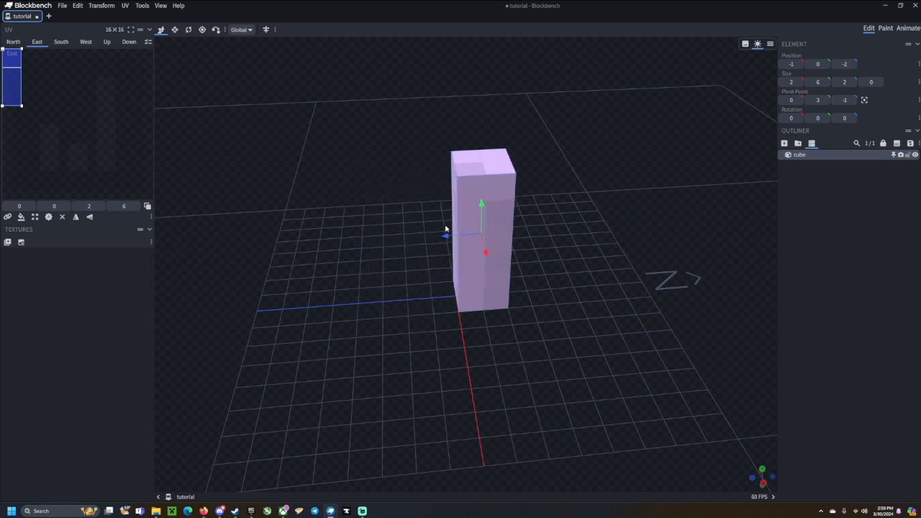
left_click(241, 30)
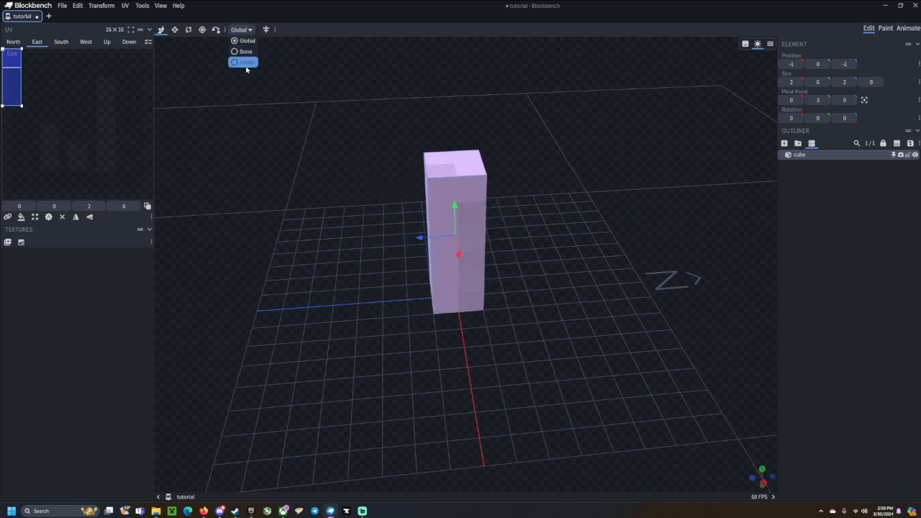
left_click(243, 63)
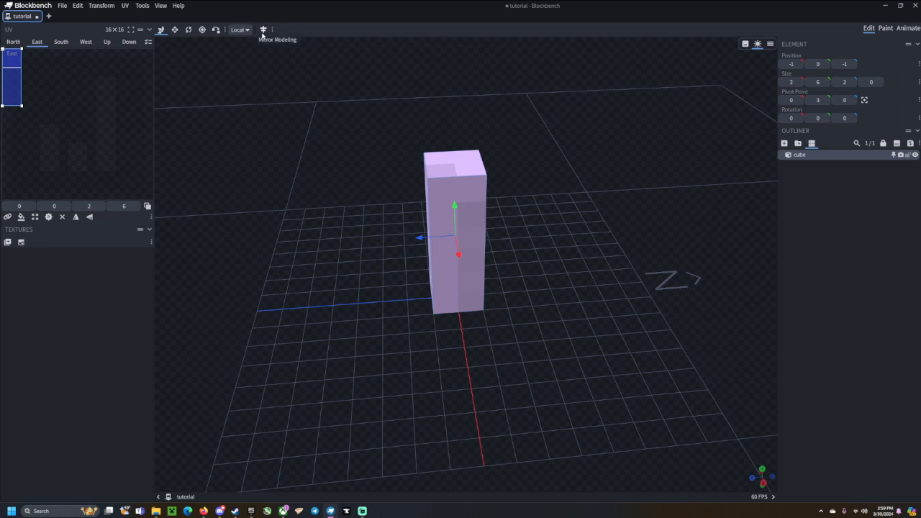
Turn on Mirror Modeling and drag the cube along Z to -8.
left_click_drag(488, 148, 483, 128)
left_click(264, 29)
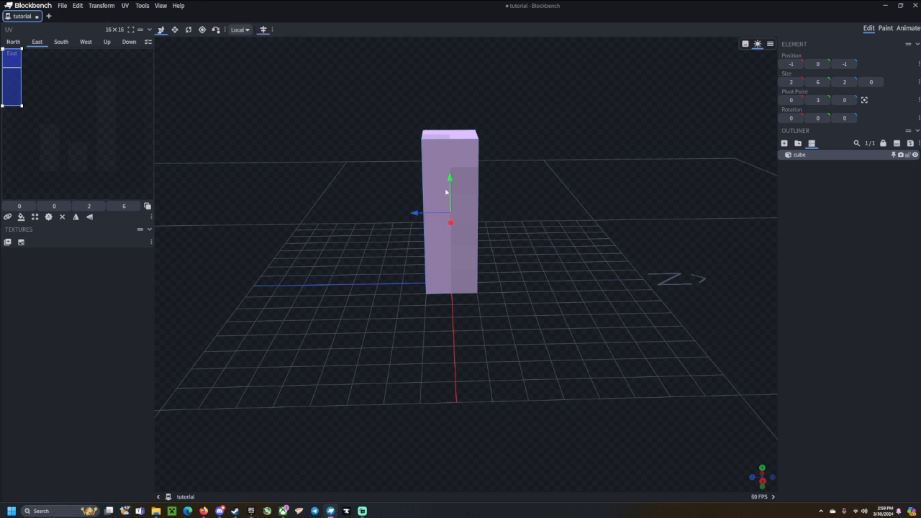
left_click_drag(493, 308, 489, 289)
left_click_drag(418, 144, 492, 218)
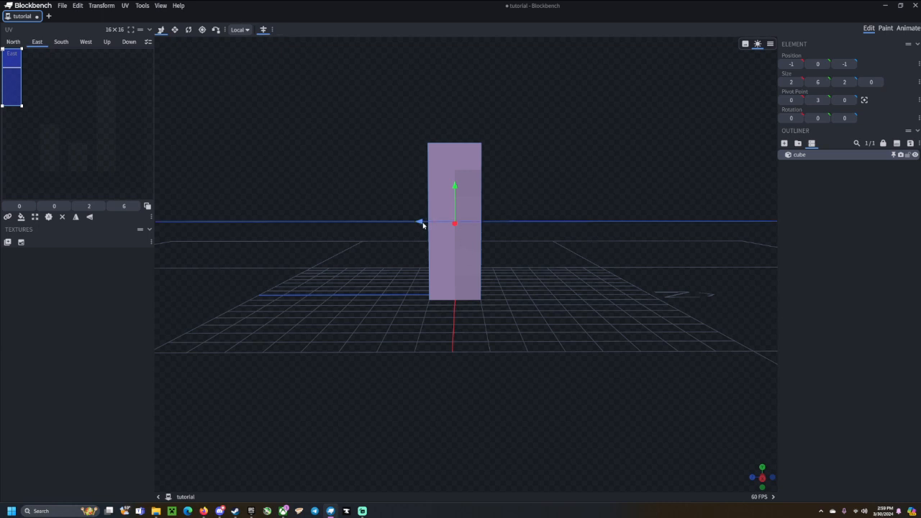
left_click_drag(423, 225, 530, 336)
Duplicate the cube, placing the copy at 6, 0, -1, and orbit around both pillars.
key("ctrl+d")
left_click_drag(367, 273, 462, 262)
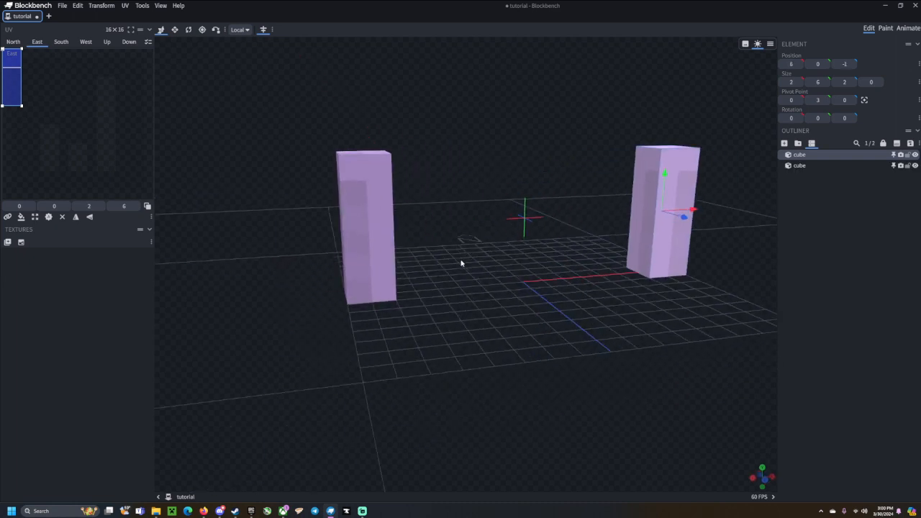
scroll(461, 261, "down", 3)
left_click_drag(523, 340, 470, 347)
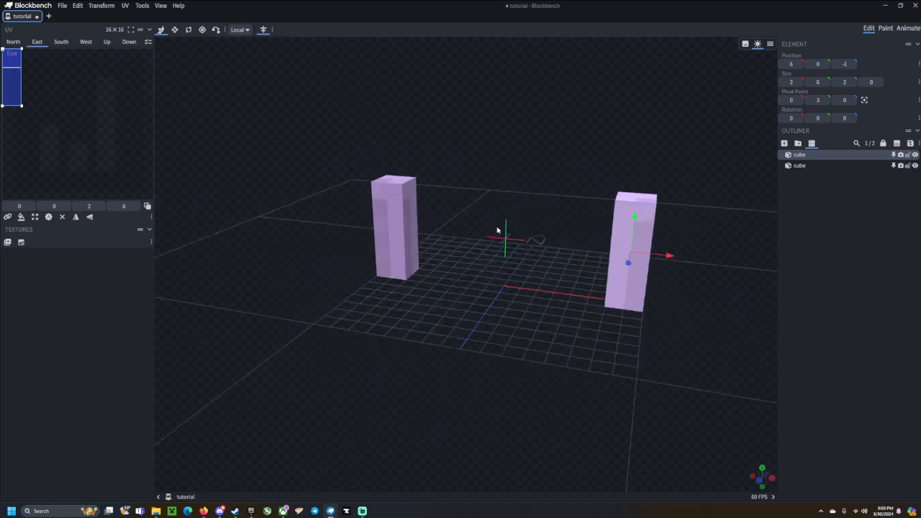
left_click_drag(575, 163, 474, 320)
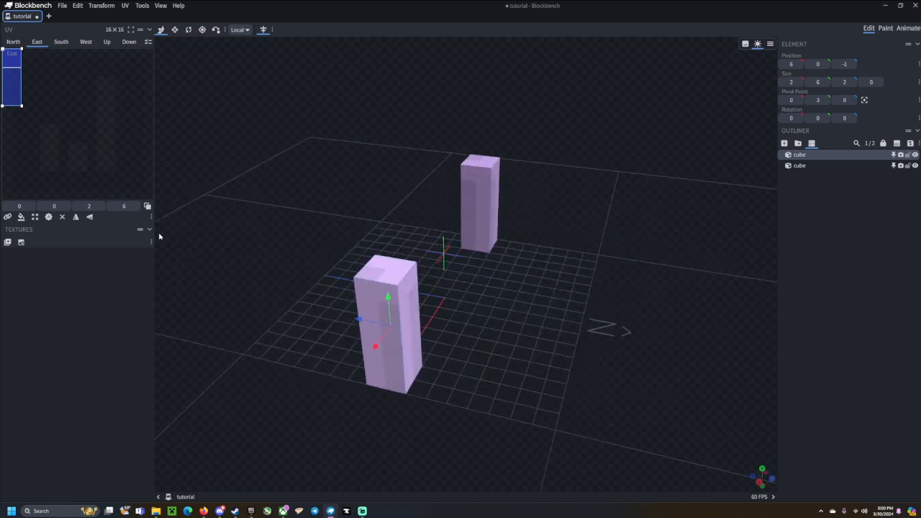
left_click_drag(291, 217, 341, 46)
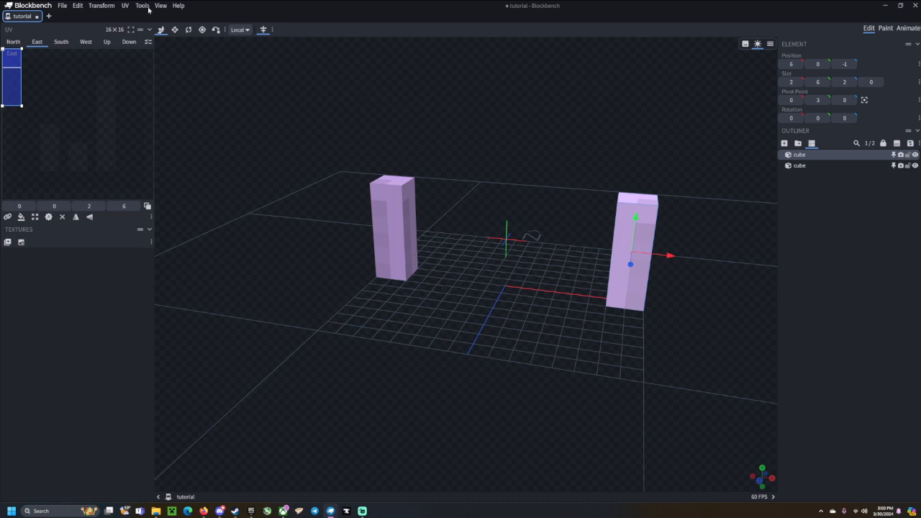
left_click_drag(537, 134, 540, 157)
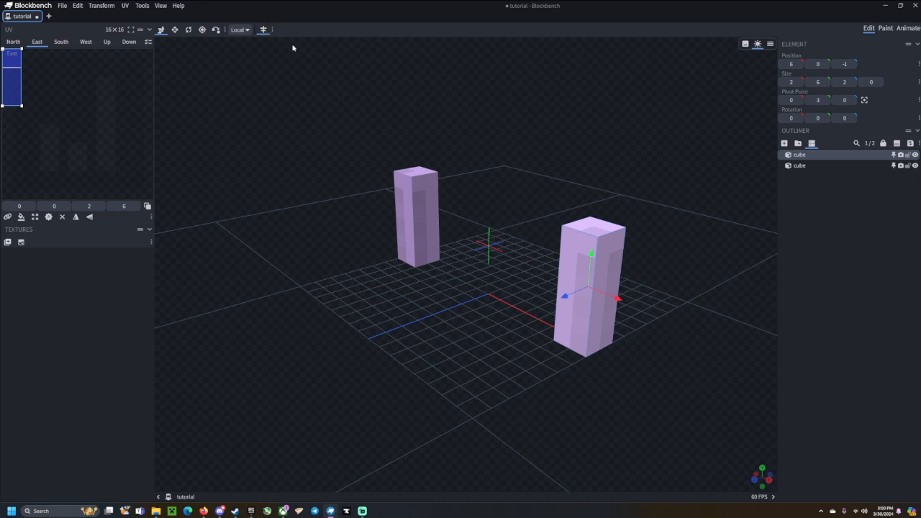
left_click_drag(300, 50, 417, 137)
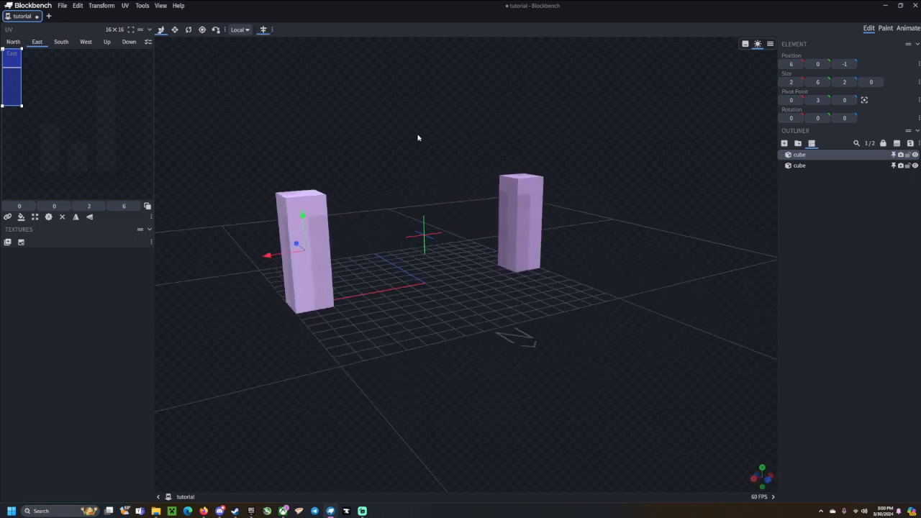
scroll(437, 211, "up", 3)
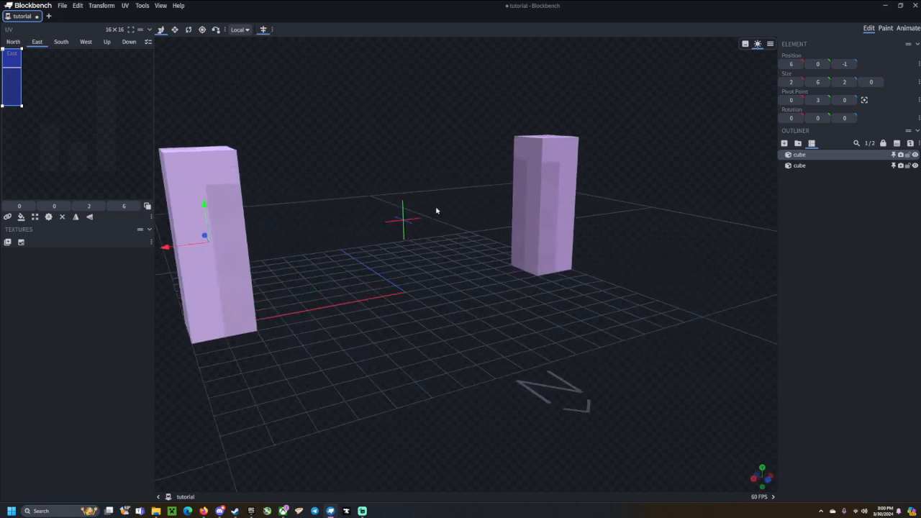
left_click(273, 31)
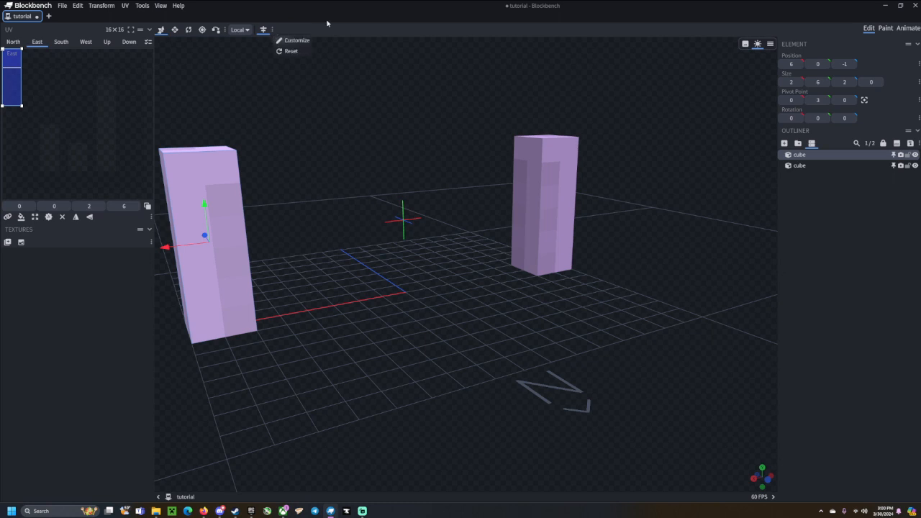
left_click(292, 40)
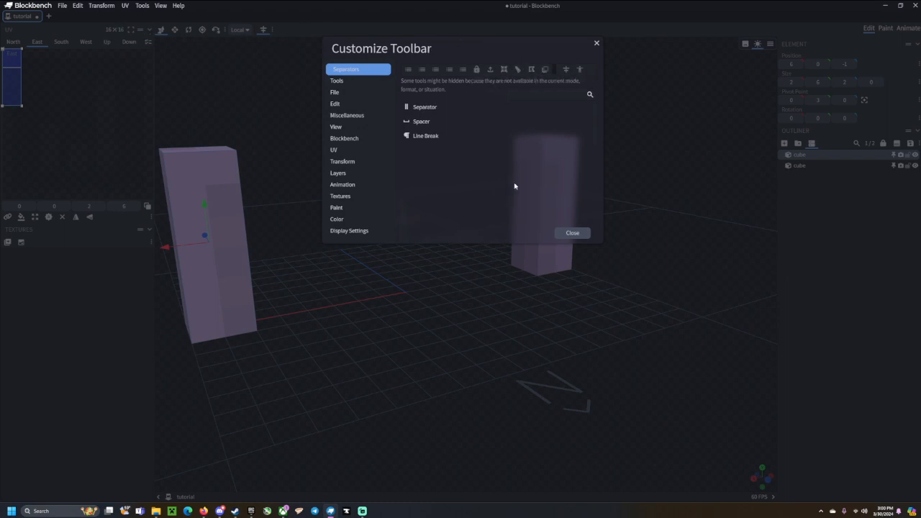
left_click(596, 45)
scroll(342, 175, "down", 3)
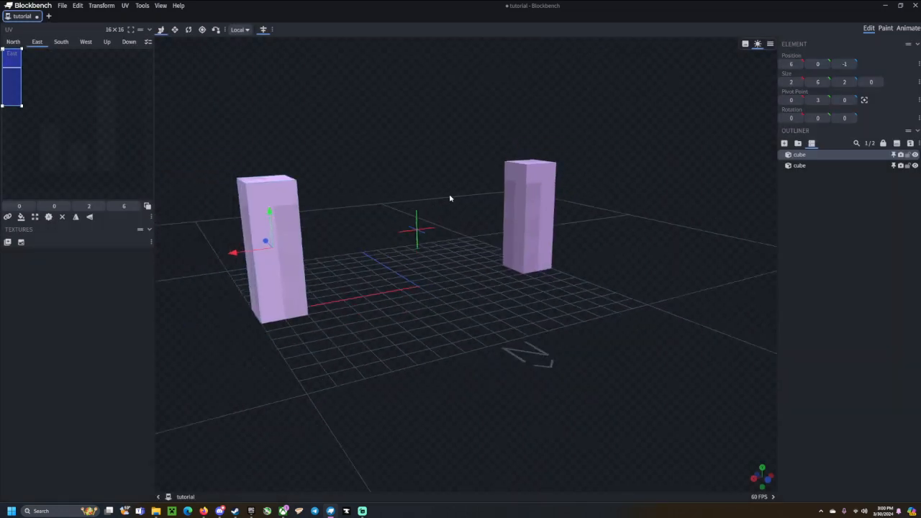
Undo back to the single 2×6×2 cube at -1, 0, -1 and orbit around it.
key("ctrl+z")
key("ctrl+z")
key("ctrl+z")
key("ctrl+z")
key("ctrl+z")
key("ctrl+z")
key("ctrl+z")
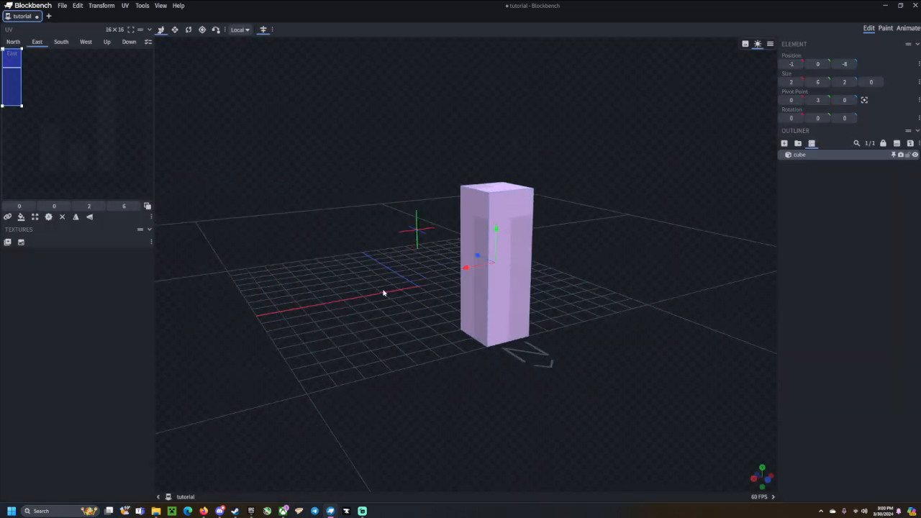
left_click_drag(299, 275, 585, 209)
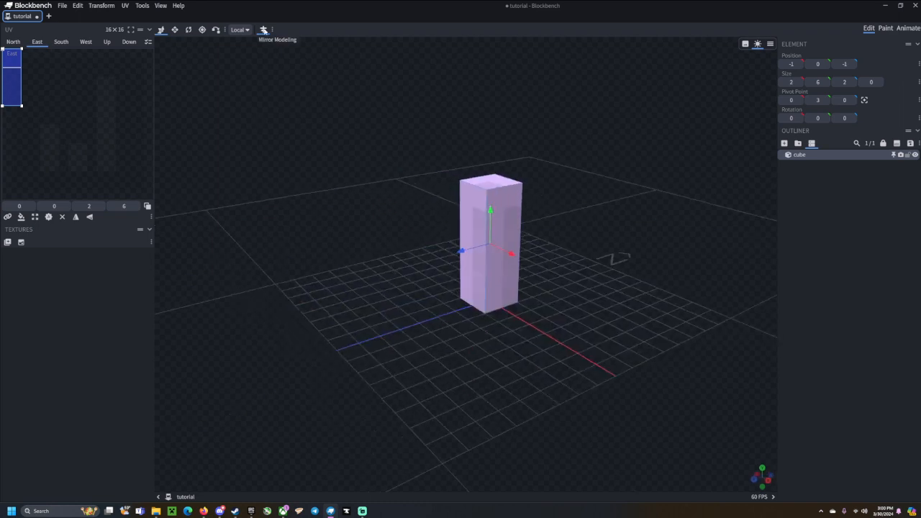
left_click_drag(524, 113, 683, 289)
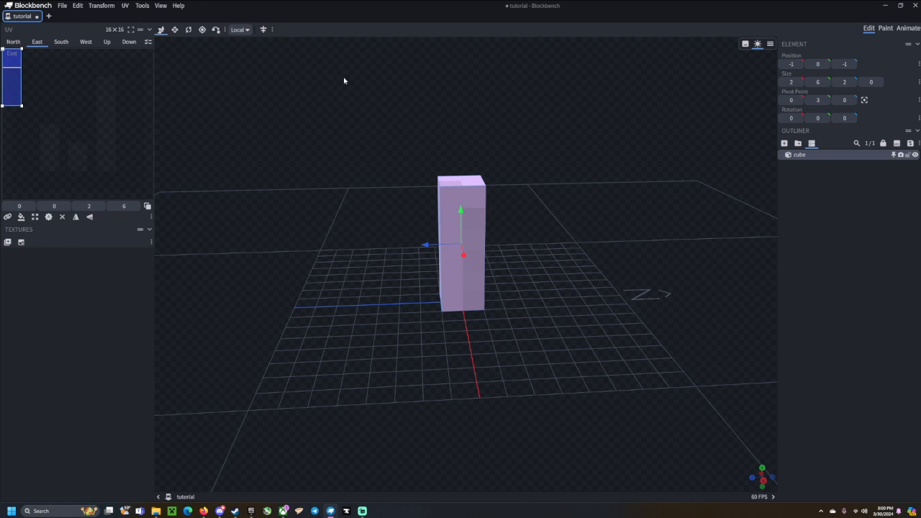
Show the cube in Textured view mode and orbit around it.
left_click(746, 45)
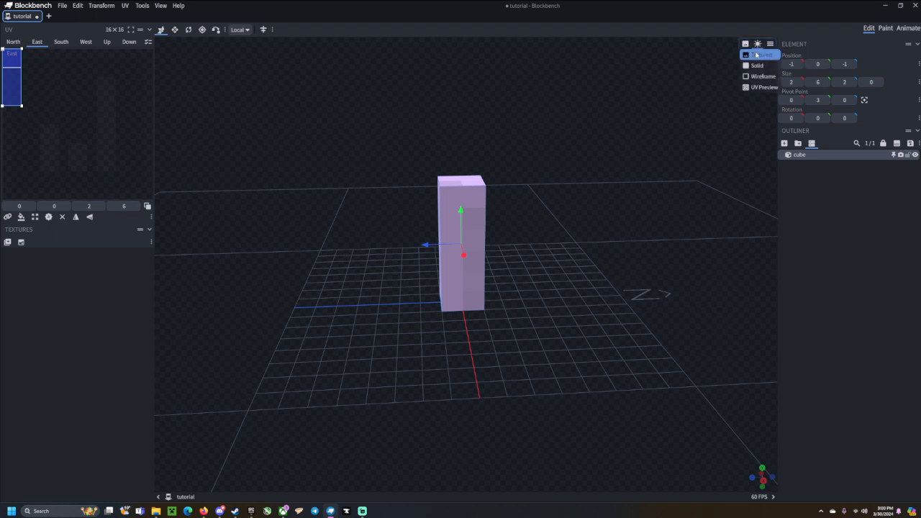
left_click(757, 56)
left_click_drag(574, 172, 638, 165)
right_click_drag(658, 133, 604, 137)
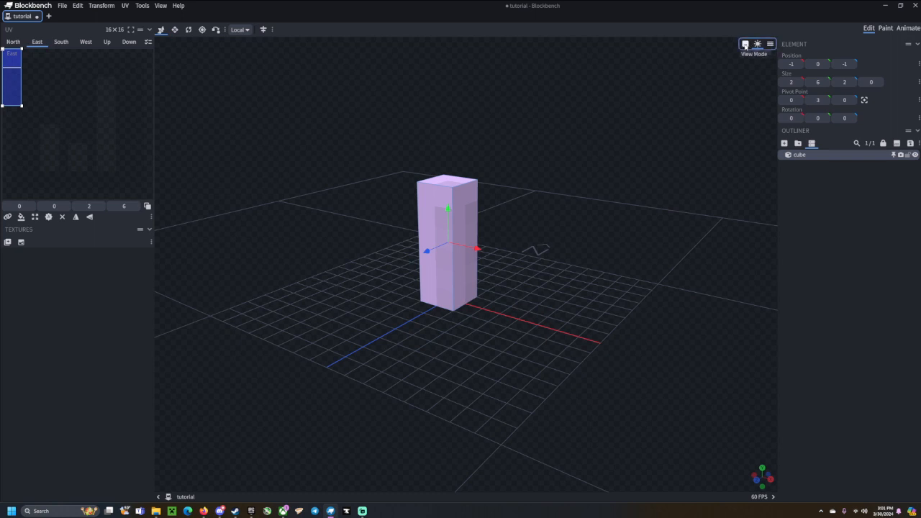
Cycle the view mode through Solid, Wireframe and UV Preview.
left_click(746, 44)
left_click(747, 69)
left_click(746, 44)
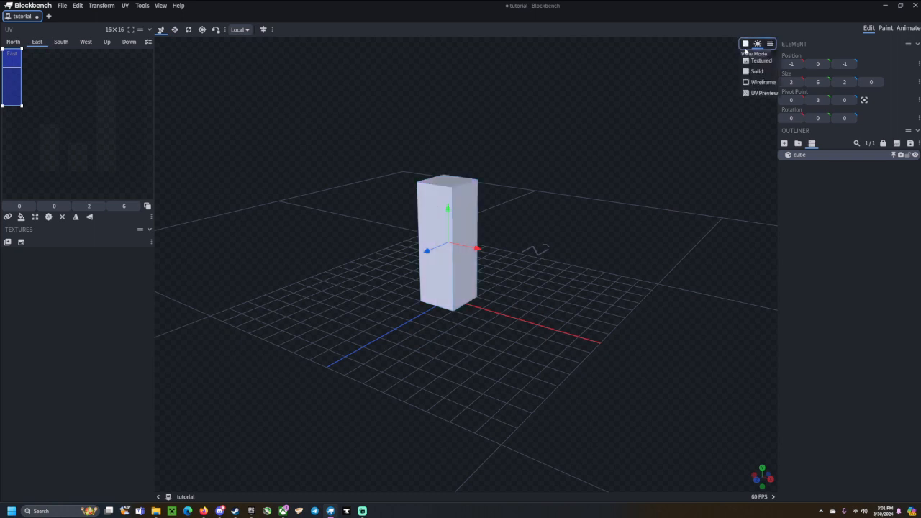
left_click(748, 79)
left_click(746, 44)
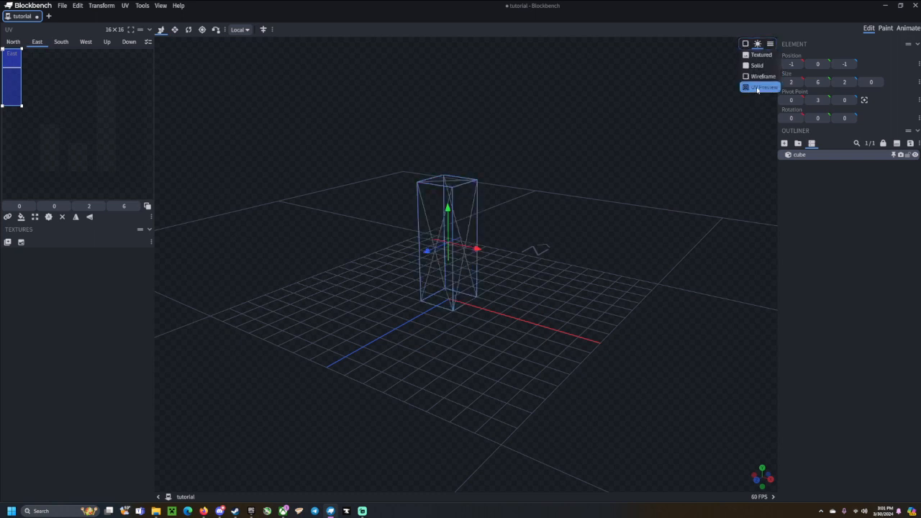
left_click(757, 91)
mouse_move(376, 282)
left_mouse_down()
mouse_move(564, 285)
mouse_move(522, 267)
mouse_move(385, 267)
mouse_move(309, 251)
mouse_move(580, 163)
left_mouse_up()
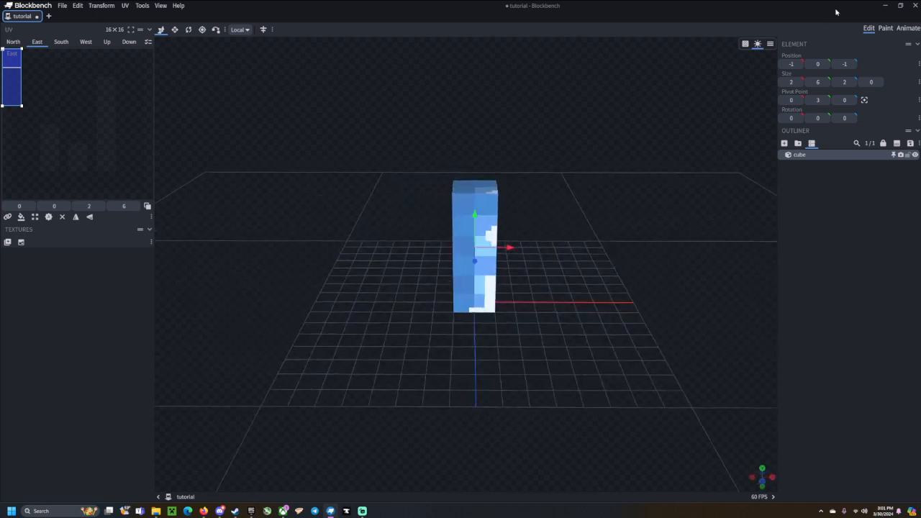
Switch back to Textured view and orbit to an angled side view.
left_click(746, 44)
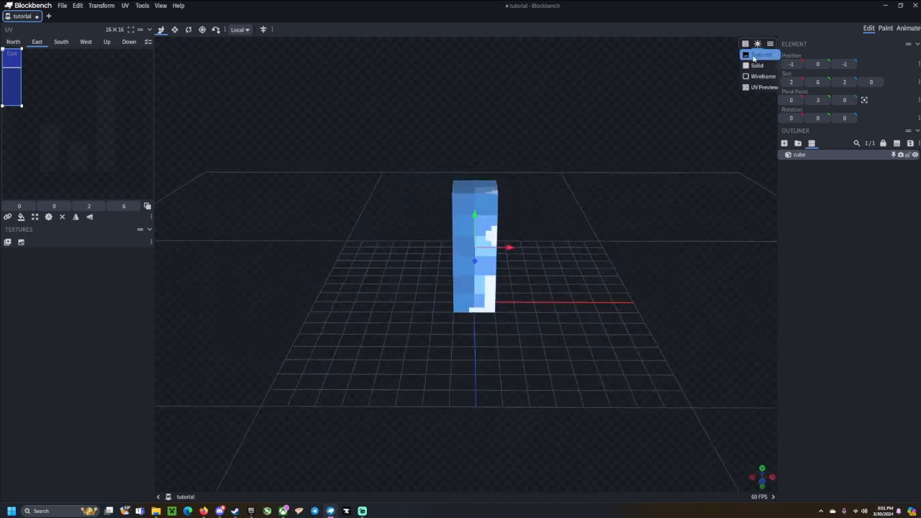
left_click(748, 67)
left_click_drag(515, 257, 399, 254)
left_click_drag(504, 254, 547, 257)
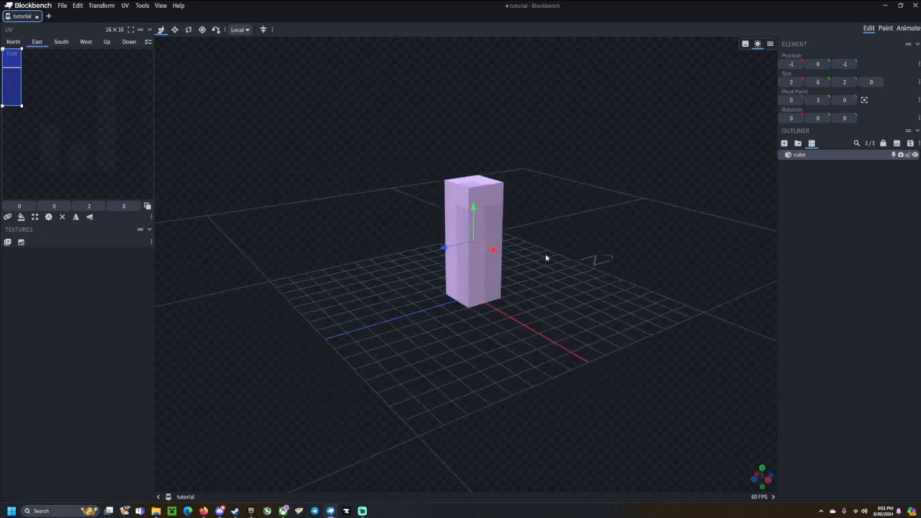
scroll(546, 257, "up", 3)
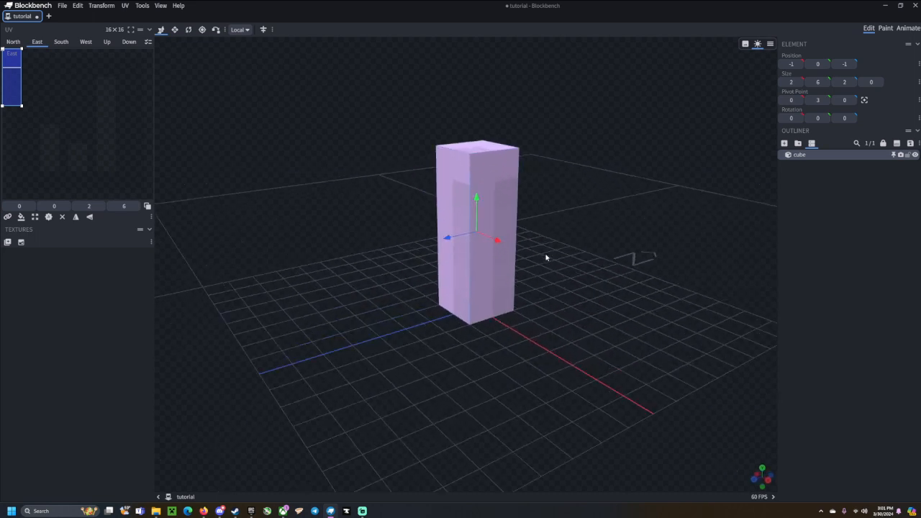
Turn preview Shading off and then back on.
left_click(758, 44)
mouse_move(556, 271)
left_mouse_down()
mouse_move(588, 292)
mouse_move(376, 261)
mouse_move(686, 103)
left_mouse_up()
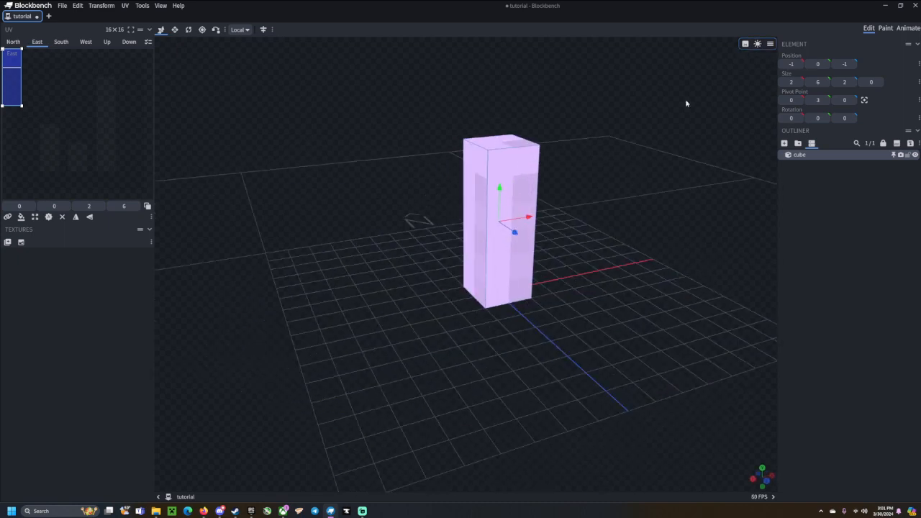
left_click(757, 43)
left_click_drag(669, 187, 594, 256)
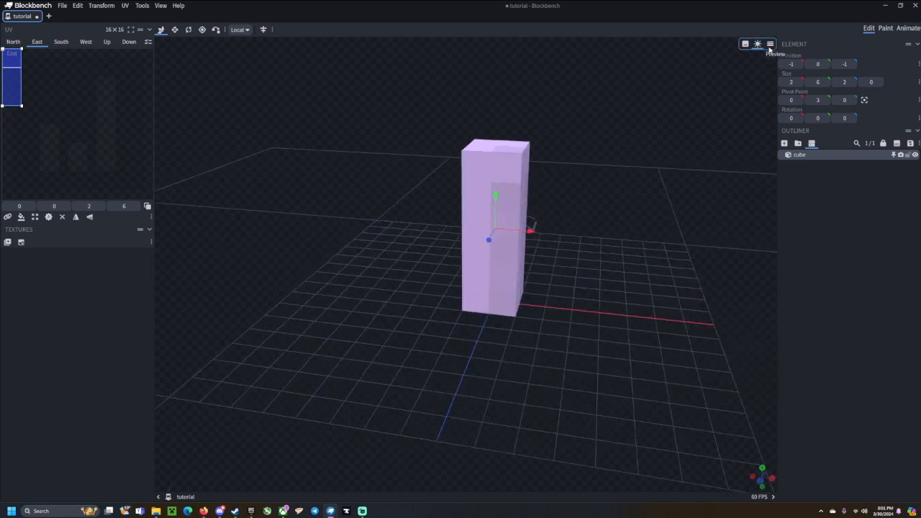
Toggle Preview Checkerboard off and on again, then bring up the Preview Scene list.
left_click(770, 45)
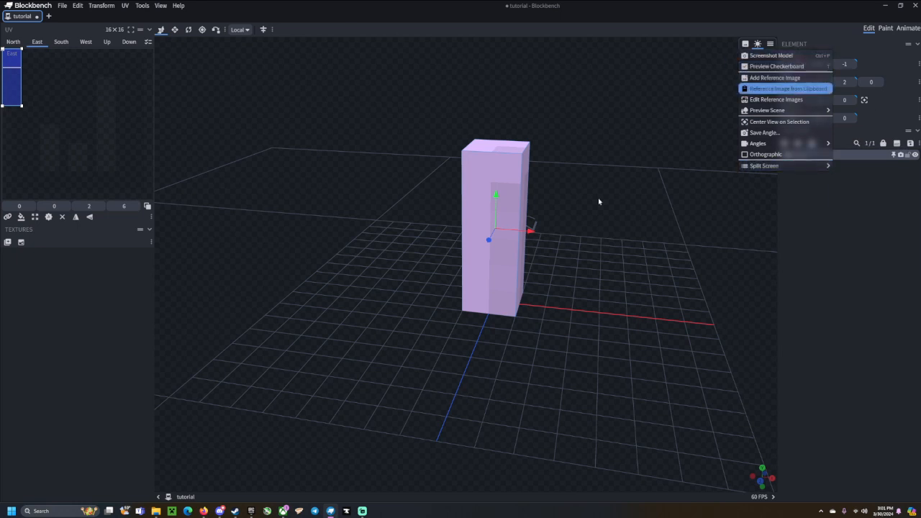
left_click(783, 66)
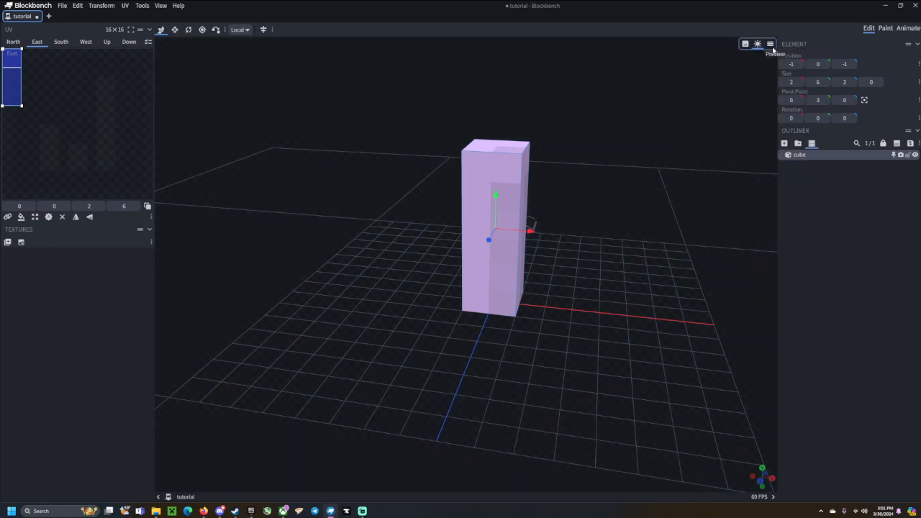
scroll(586, 140, "down", 4)
mouse_move(360, 149)
left_mouse_down()
mouse_move(311, 153)
mouse_move(362, 156)
left_mouse_up()
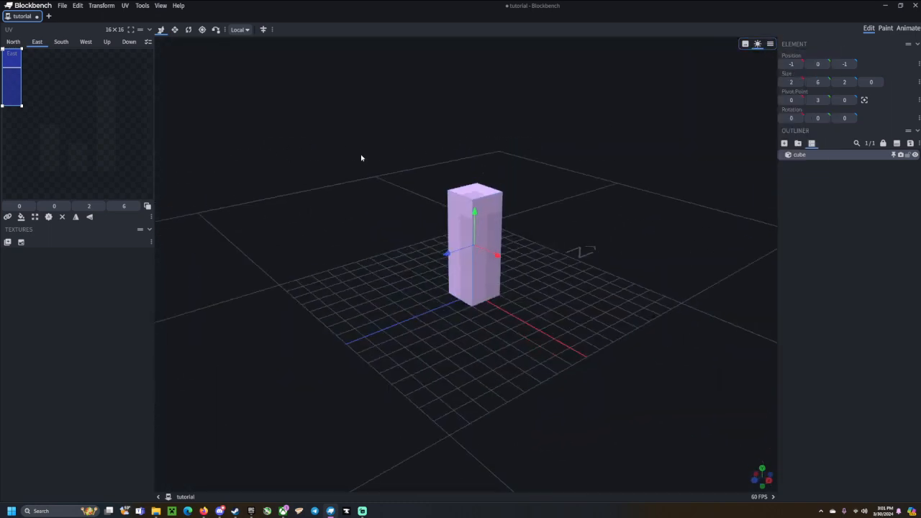
left_click(757, 44)
left_click(784, 66)
left_click(757, 44)
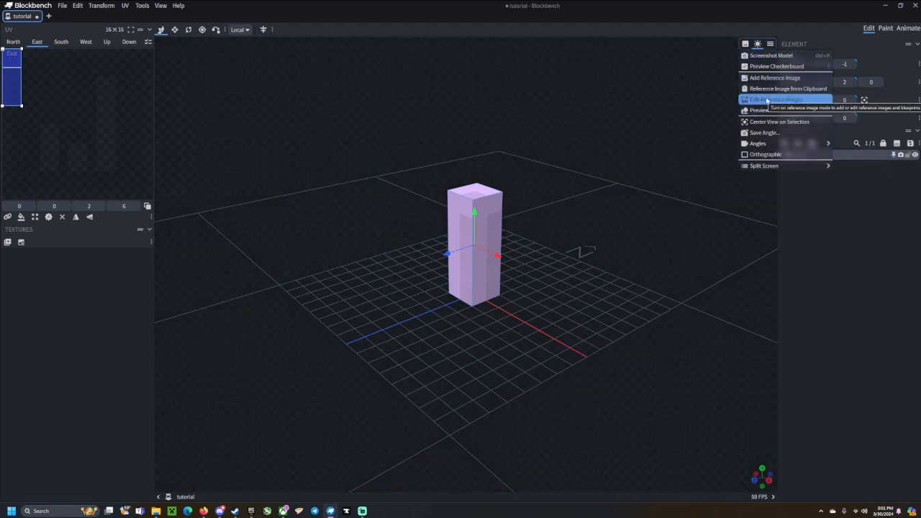
mouse_move(772, 113)
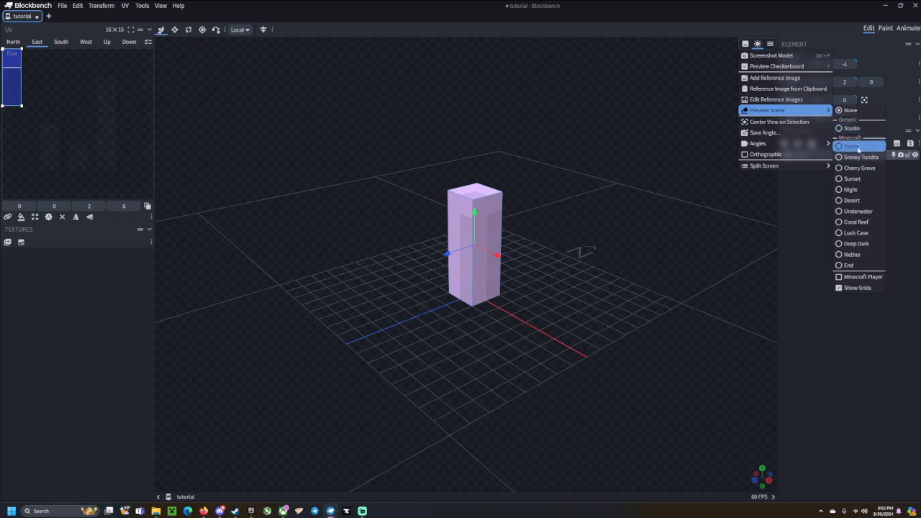
Load the Plains preview scene and look around the cube in it.
left_click(858, 149)
left_click_drag(584, 265, 626, 235)
scroll(660, 247, "down", 8)
scroll(425, 246, "up", 4)
scroll(586, 249, "up", 5)
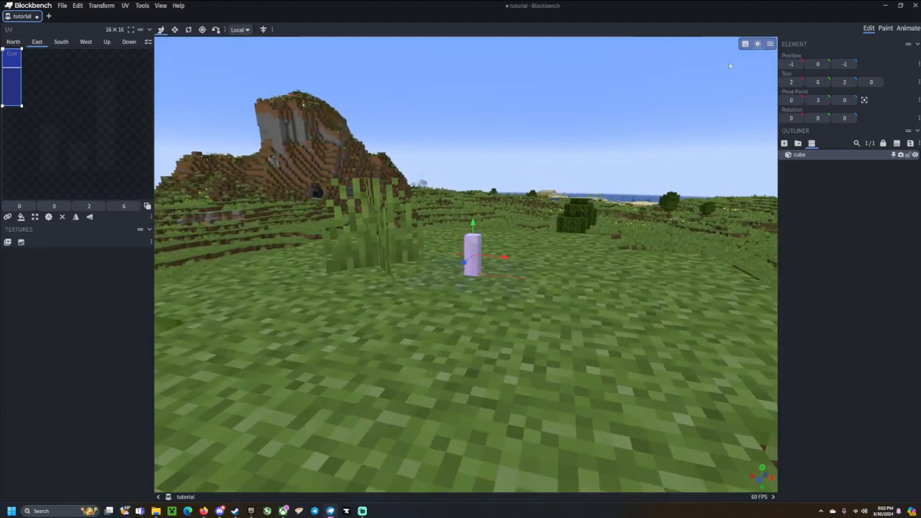
scroll(637, 117, "up", 3)
Set the preview scene back to None and enable the Minecraft Player reference.
left_click(770, 44)
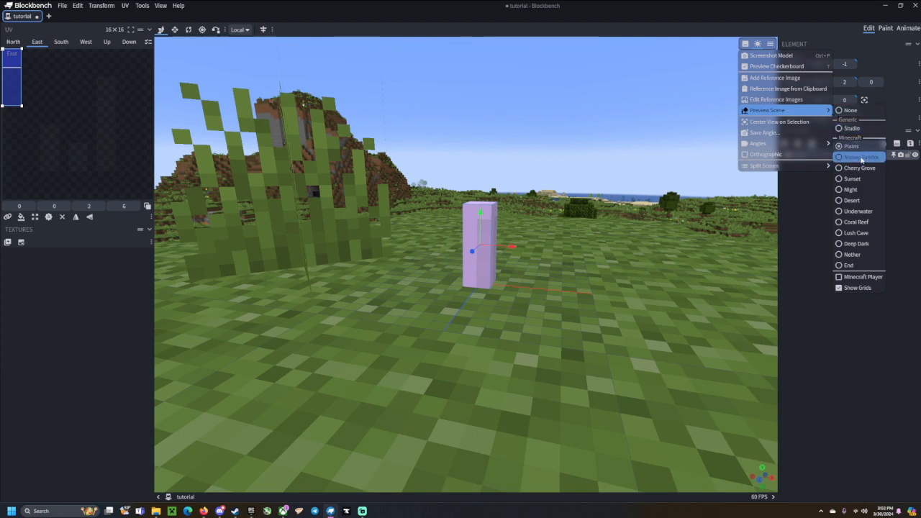
left_click(850, 110)
left_click(770, 44)
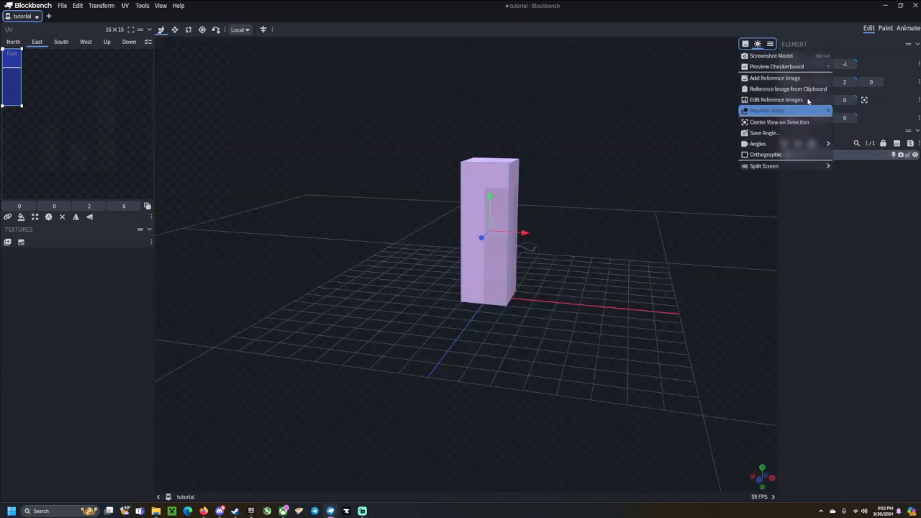
mouse_move(806, 110)
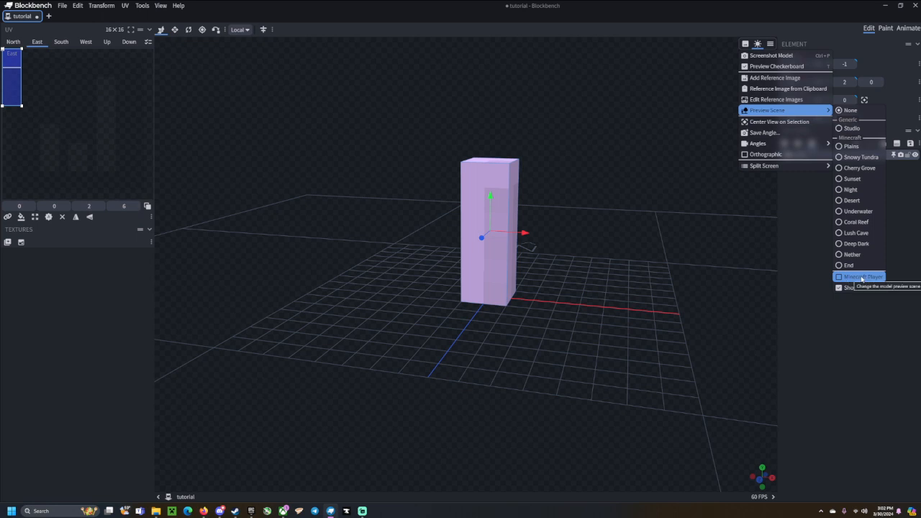
left_click(862, 277)
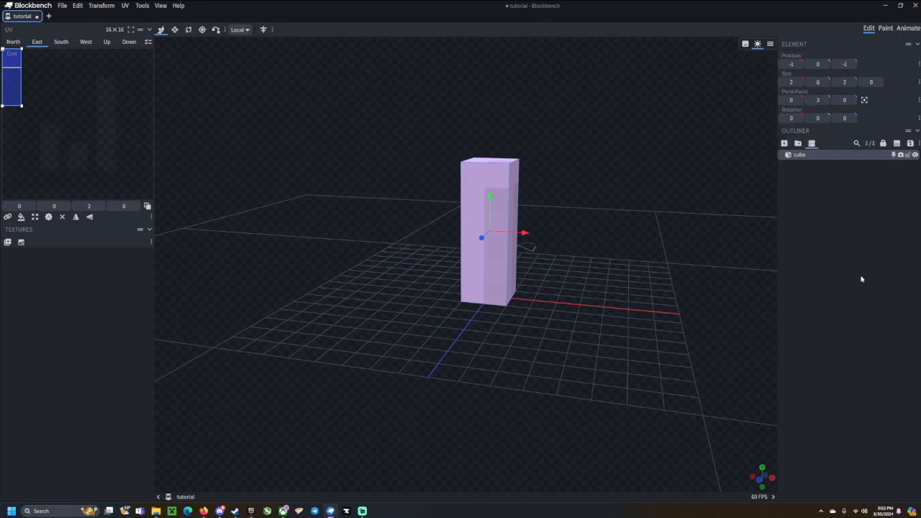
Stretch the cube to height 30 with Resize, undo back to 6, and center the view on it.
left_click_drag(658, 274, 728, 255)
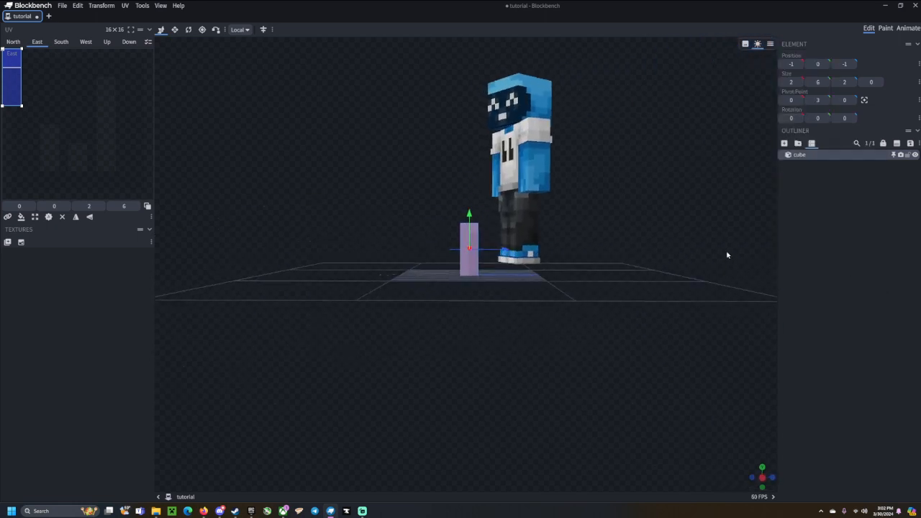
left_click_drag(402, 172, 513, 190)
scroll(498, 185, "down", 4)
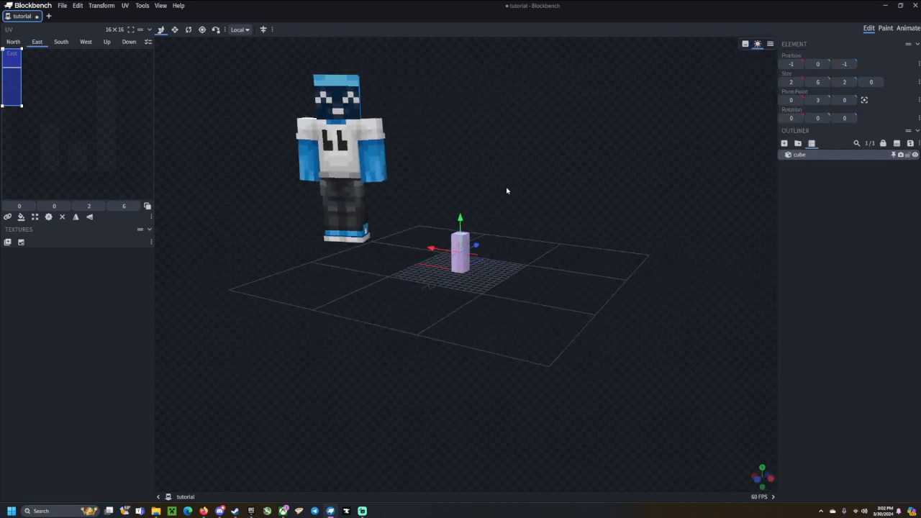
right_click_drag(508, 190, 571, 253)
scroll(571, 252, "up", 4)
key("s")
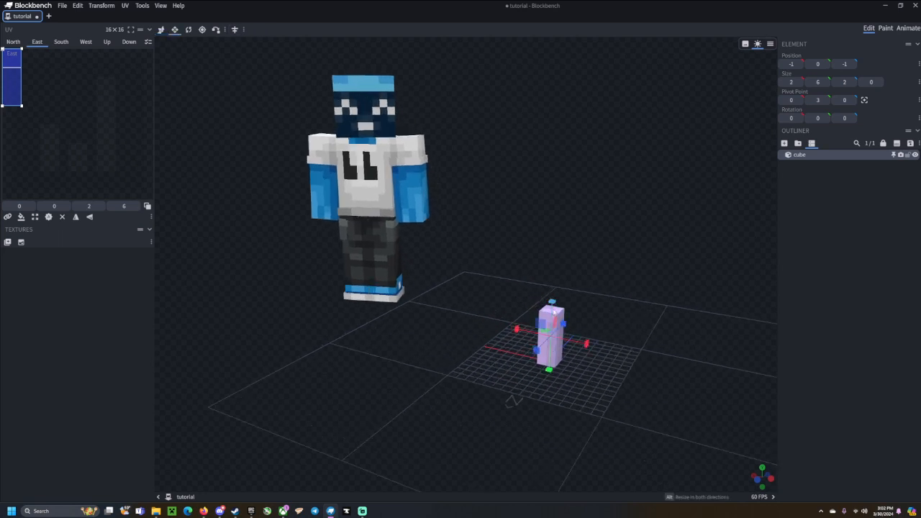
left_click_drag(552, 308, 555, 69)
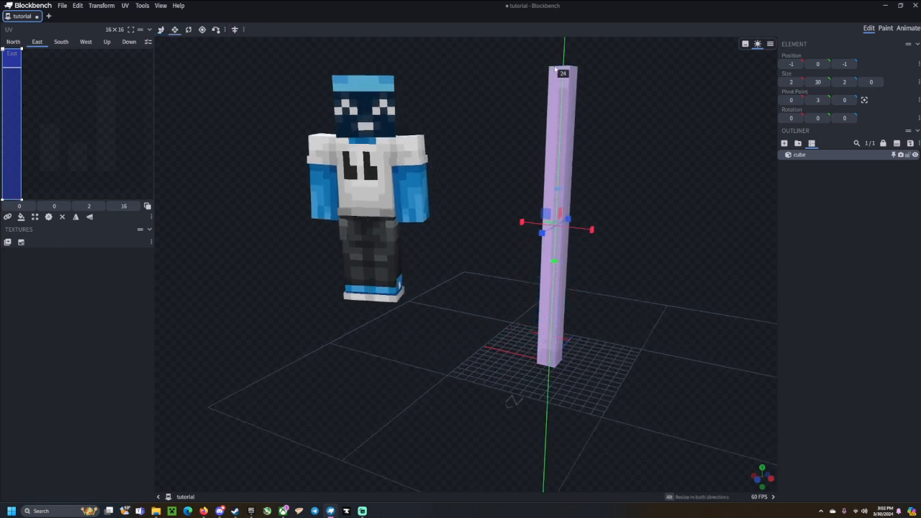
key("ctrl+z")
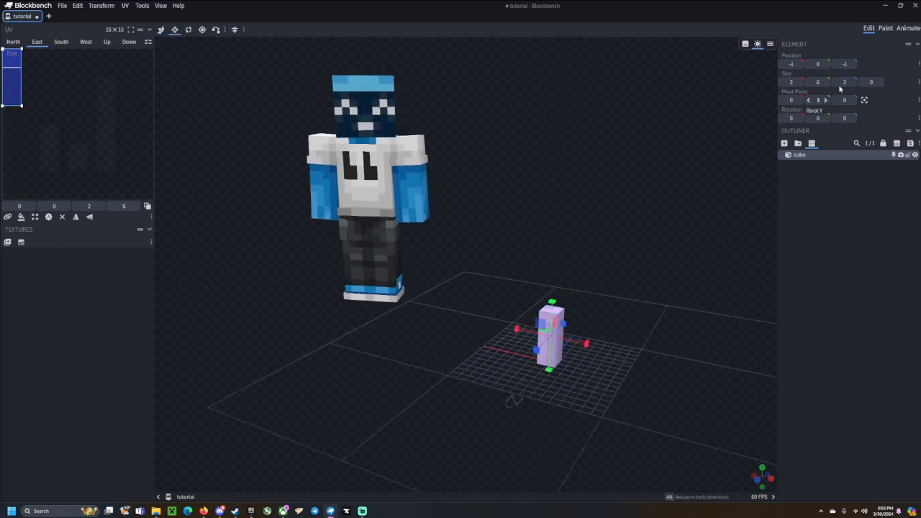
left_click(770, 44)
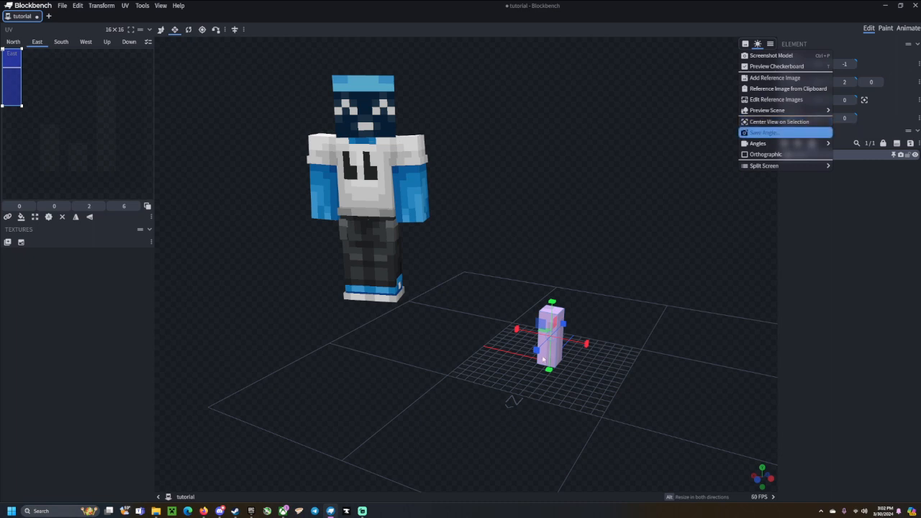
left_click(804, 121)
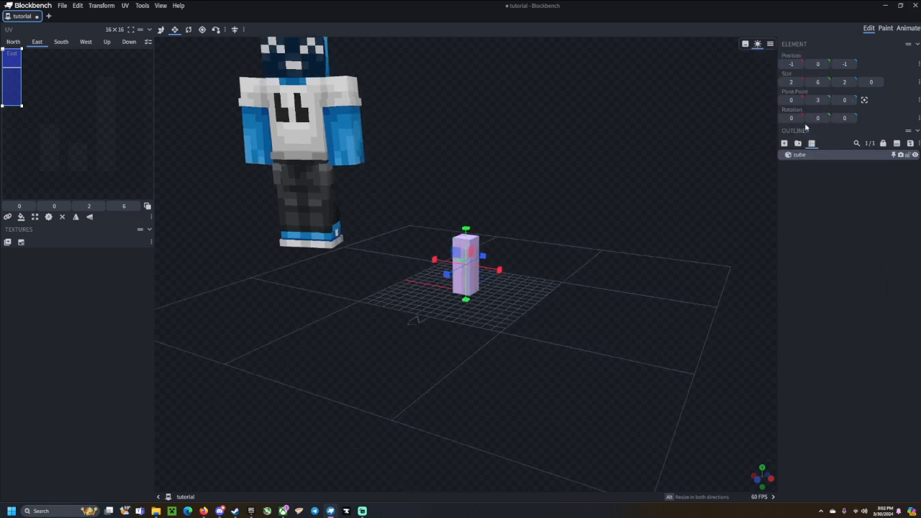
Switch the camera to the Isometric Right angle.
left_click(769, 46)
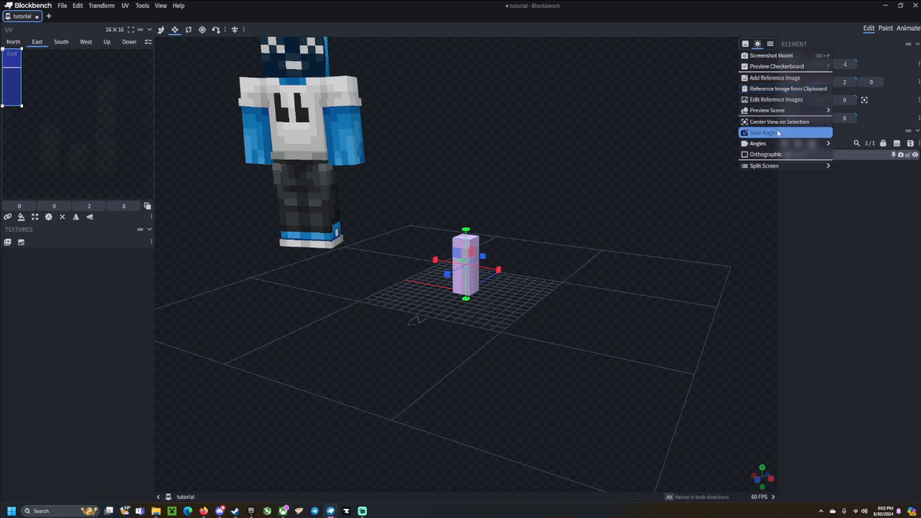
mouse_move(778, 144)
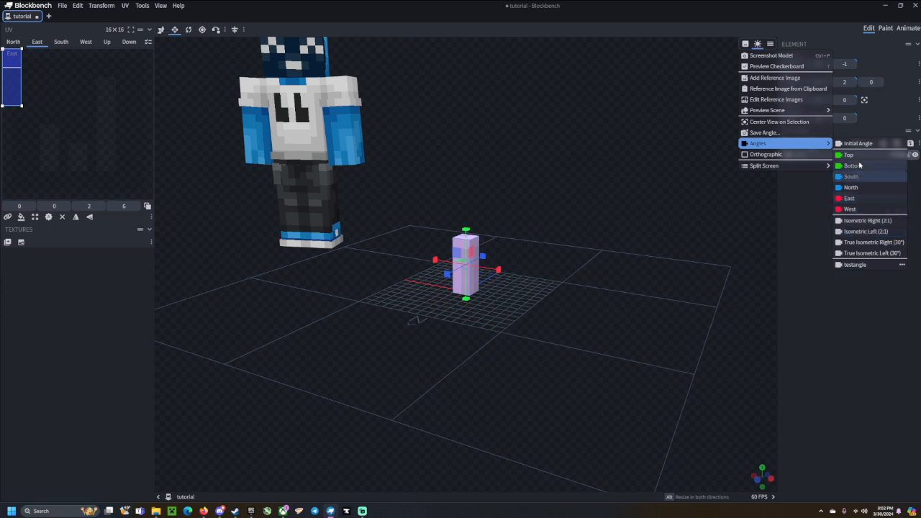
left_click(870, 220)
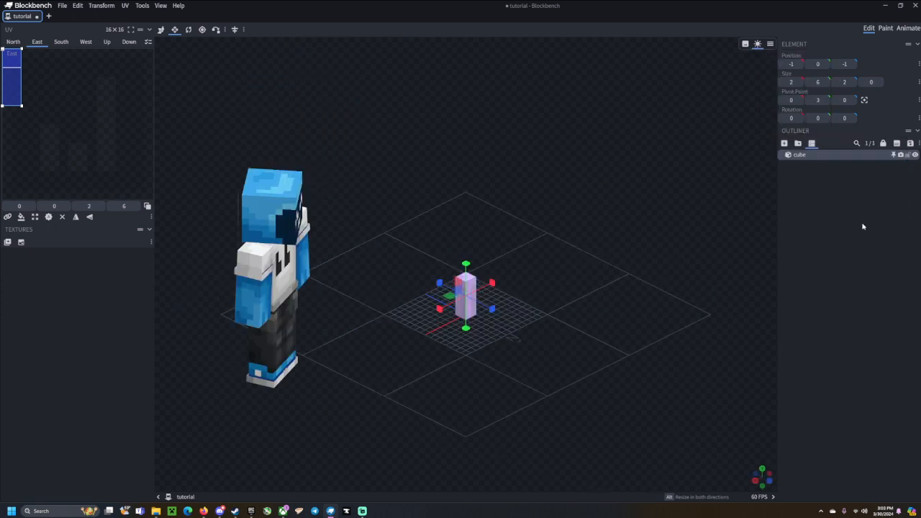
Open the Save Angle dialog and close it without saving.
left_click(770, 44)
mouse_move(809, 144)
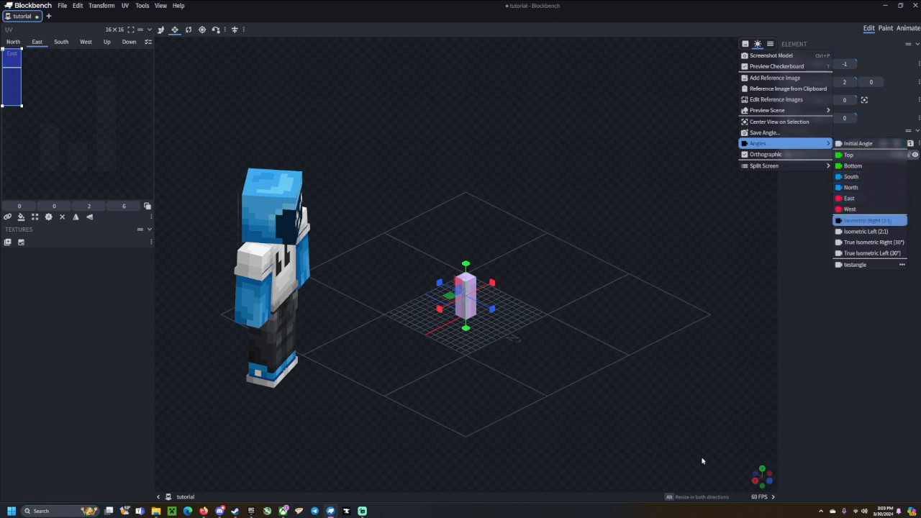
left_click(785, 135)
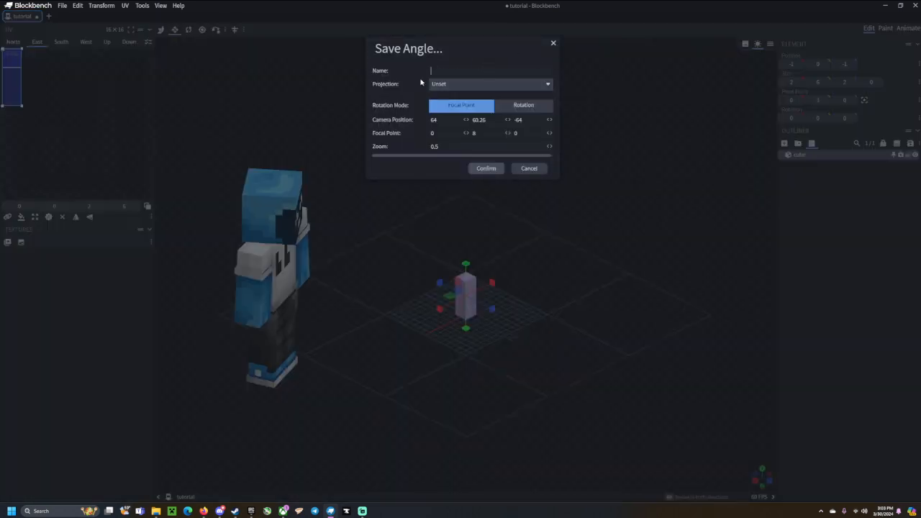
left_click(553, 43)
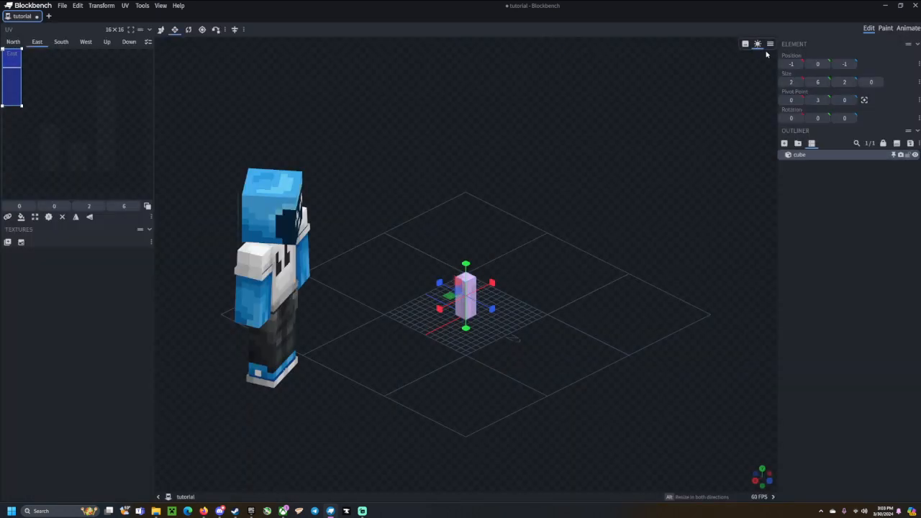
Jump to the saved 'testangle' view and orbit to look down at the cube.
left_click(770, 44)
mouse_move(792, 148)
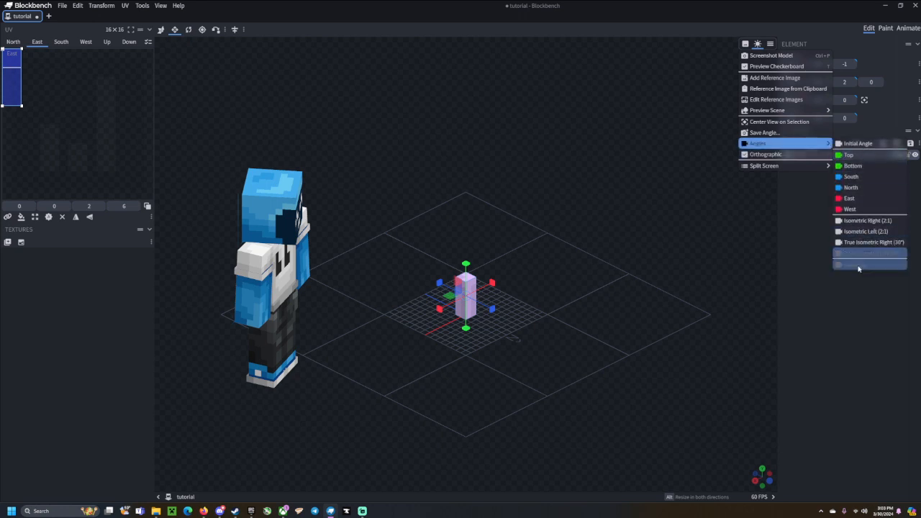
left_click(856, 265)
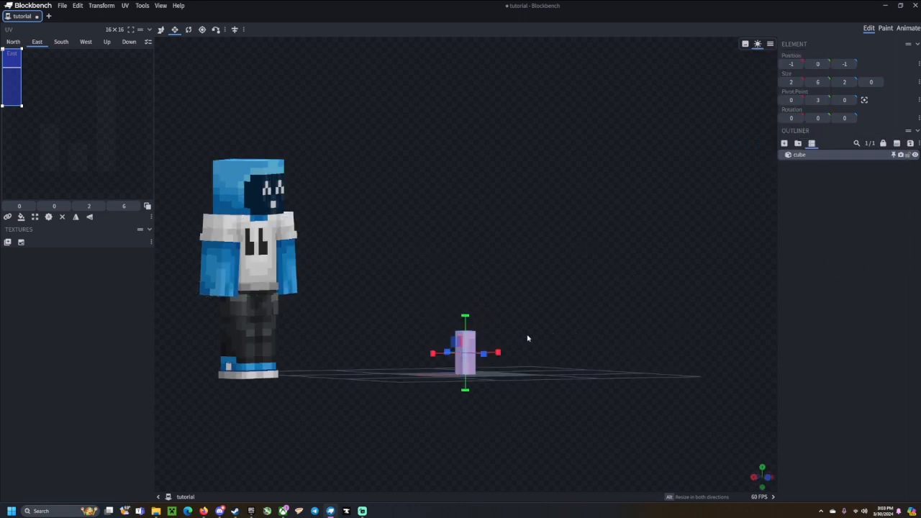
left_click_drag(756, 292, 607, 369)
scroll(598, 348, "up", 8)
scroll(612, 348, "down", 5)
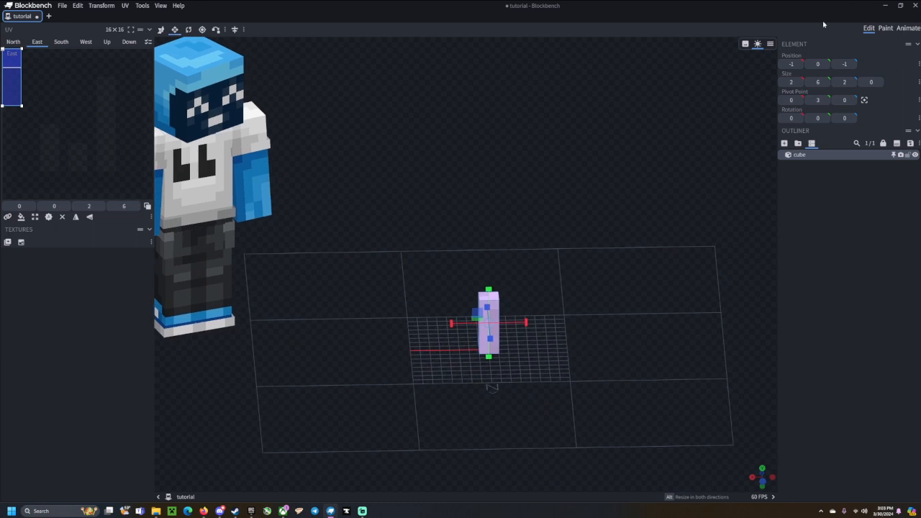
left_click(769, 44)
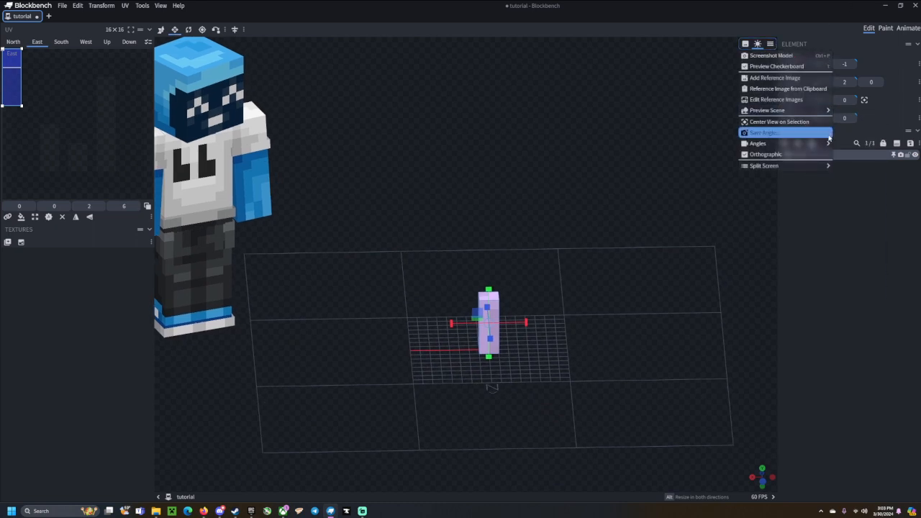
mouse_move(774, 171)
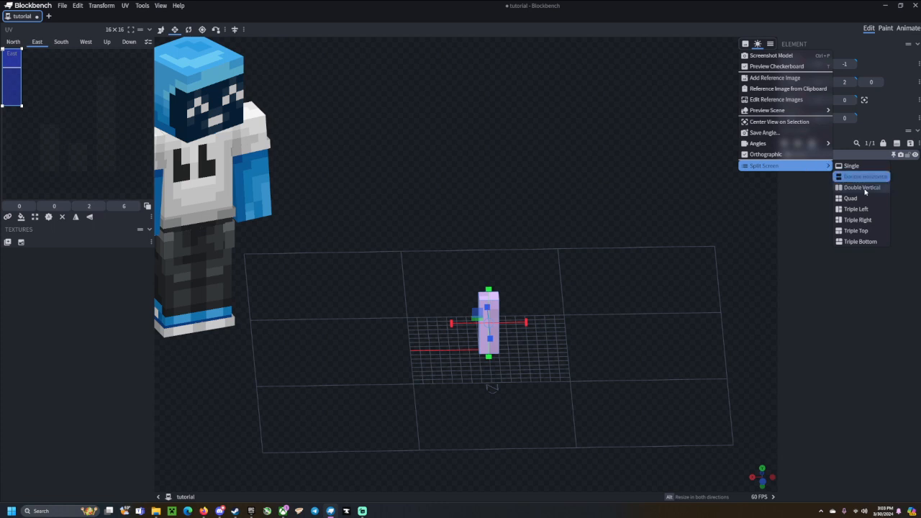
left_click(860, 179)
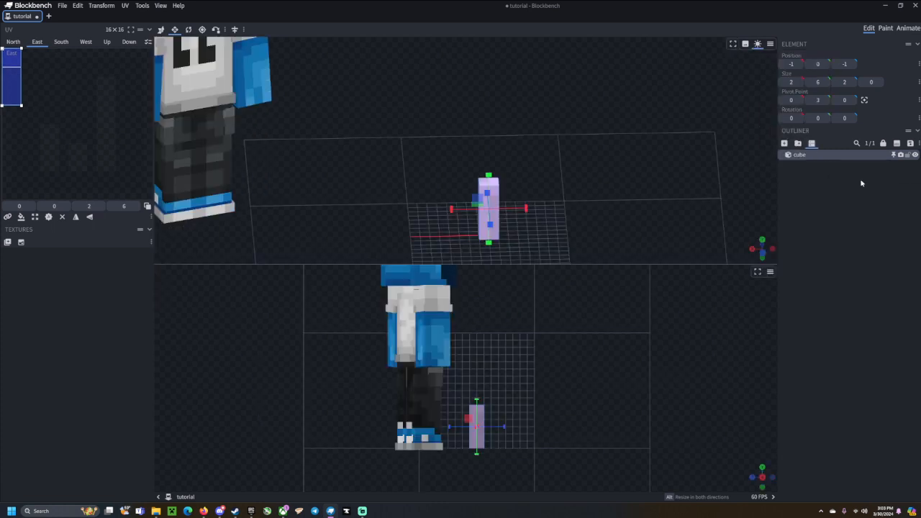
left_click(770, 43)
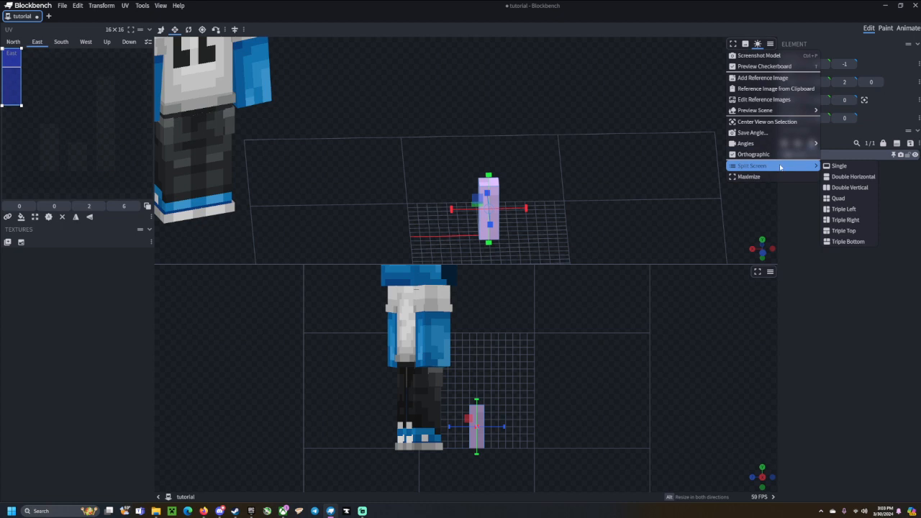
left_click(839, 166)
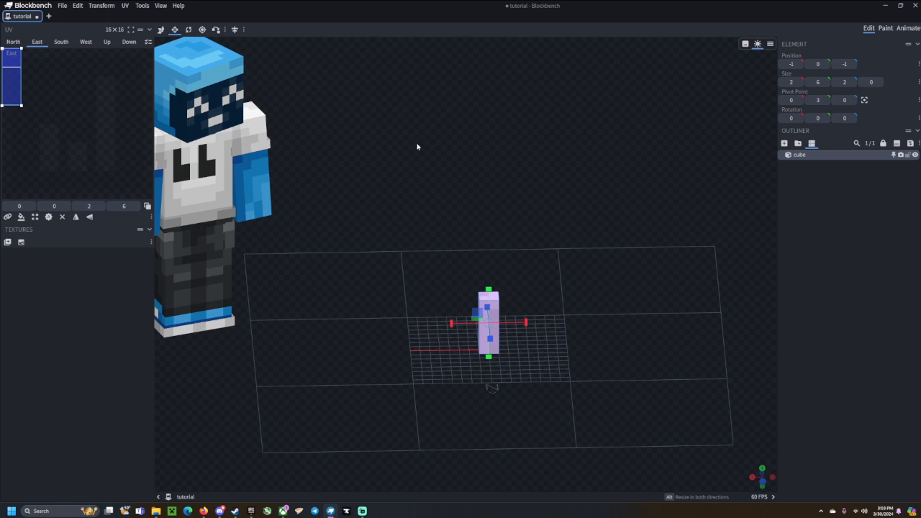
Orbit lower, then browse the menu bar from File through Help, ending on Transform > Rotate.
left_click_drag(500, 221, 403, 198)
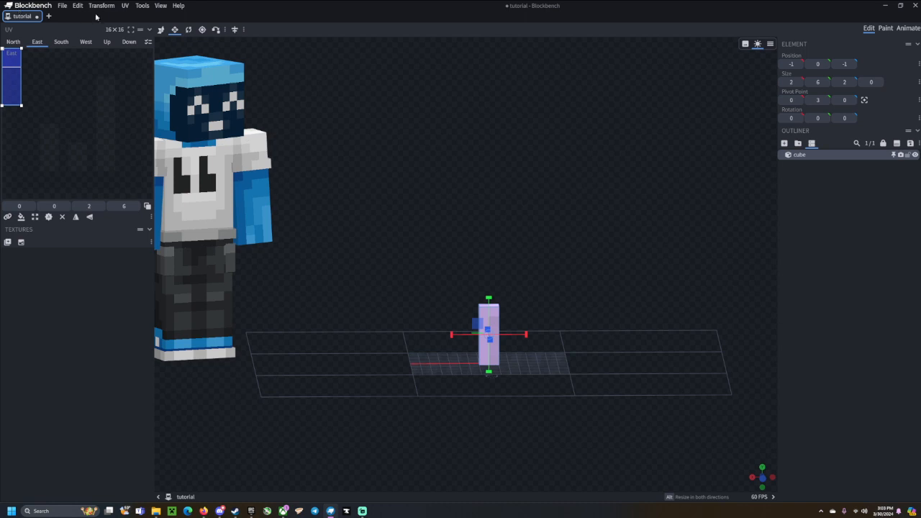
left_click(65, 7)
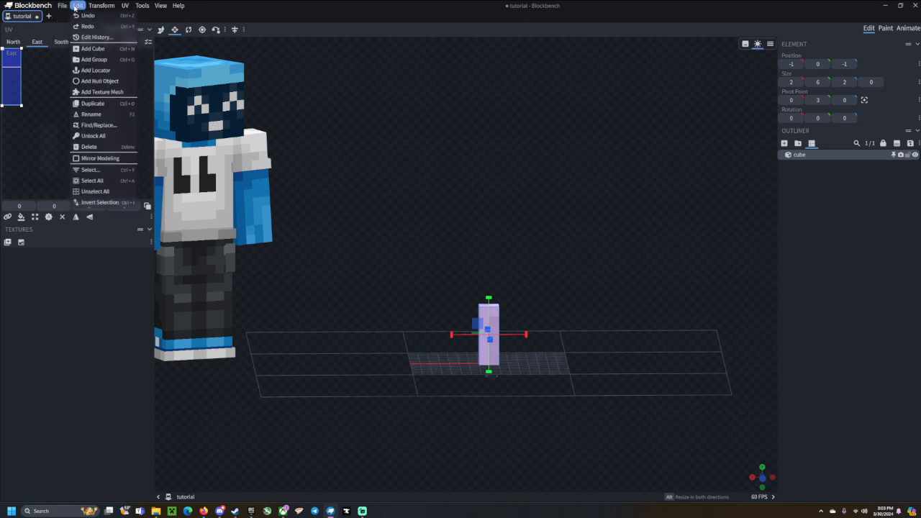
mouse_move(124, 5)
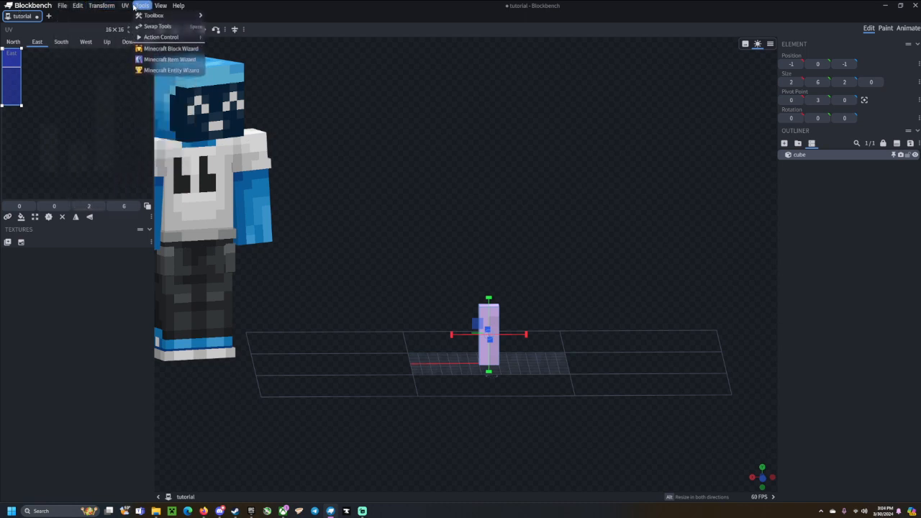
mouse_move(178, 7)
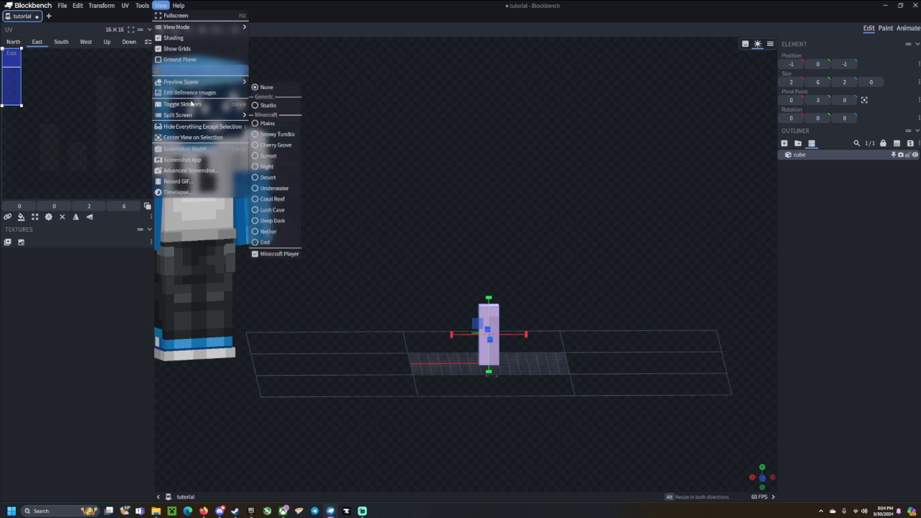
mouse_move(184, 116)
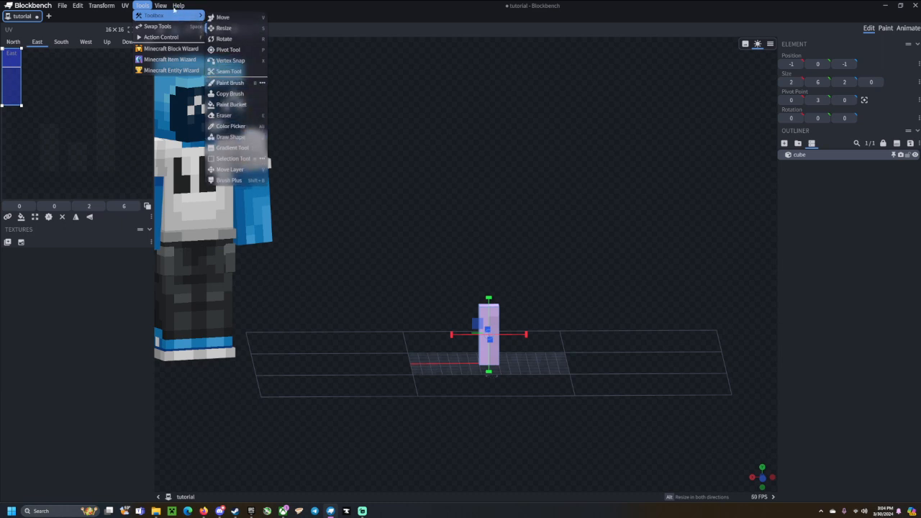
mouse_move(126, 6)
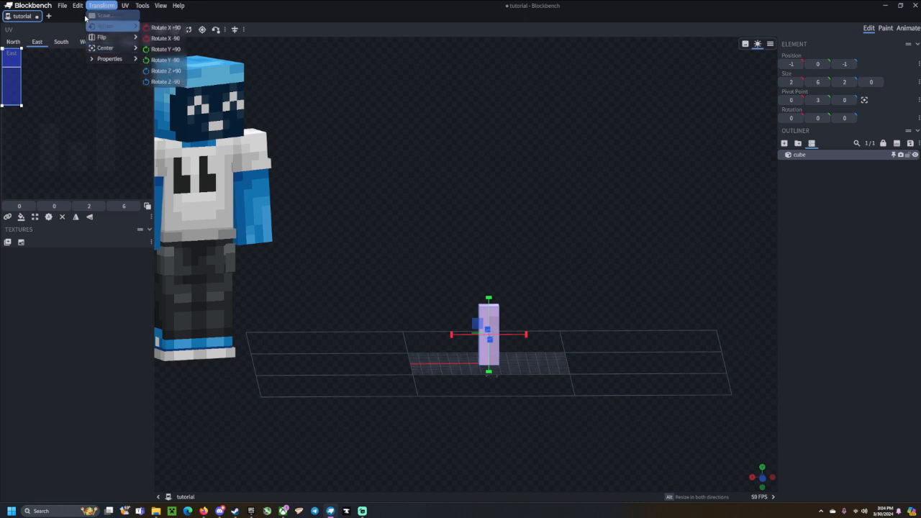
Duplicate the tall cube, move the copy to X -3, and resize it to 2×4×2.
left_click(623, 414)
left_click_drag(504, 326, 518, 352)
left_click_drag(438, 376, 438, 372)
left_click(851, 317)
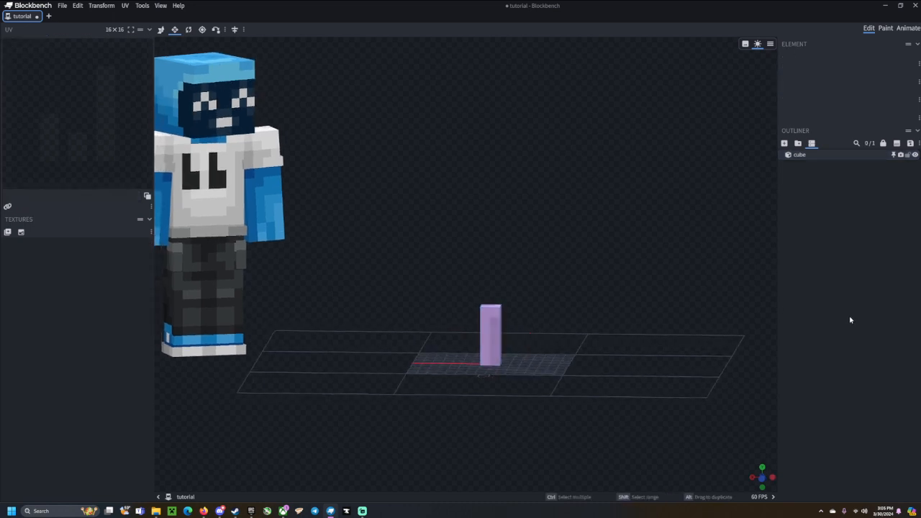
left_click(490, 315)
key("ctrl+d")
left_click_drag(458, 339, 477, 339)
key("s")
left_click_drag(508, 306, 588, 355)
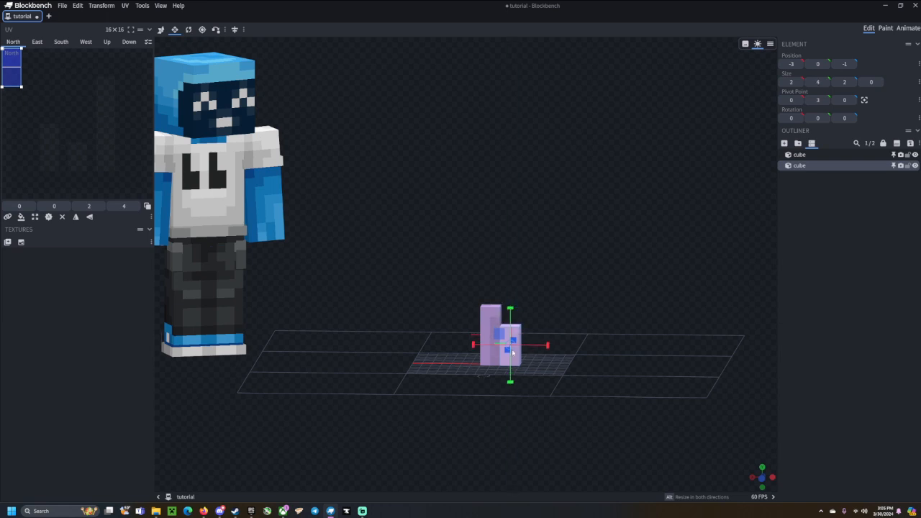
Select both cubes, trial-enlarge them, and undo the enlargement.
left_click(857, 361)
left_click(513, 345)
left_click(493, 334, "ctrl")
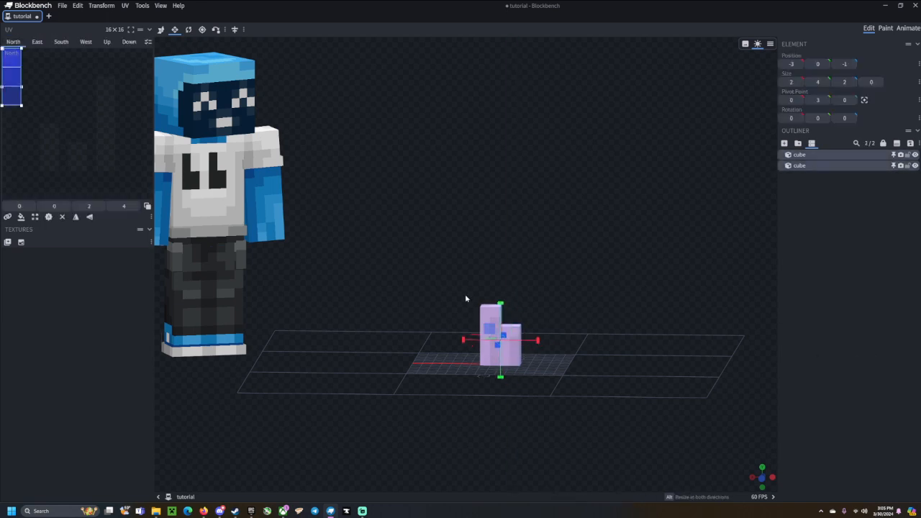
left_click_drag(501, 304, 606, 282, "alt")
left_click_drag(436, 354, 572, 285)
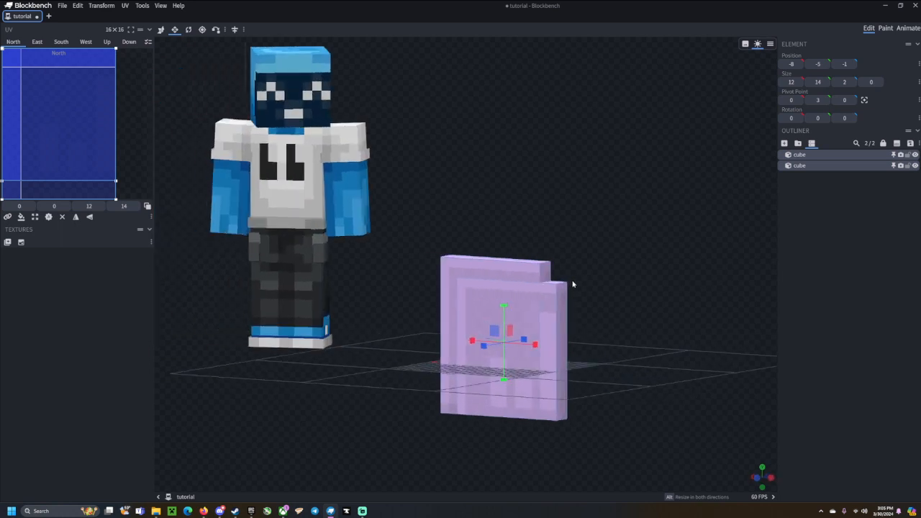
key("ctrl+z")
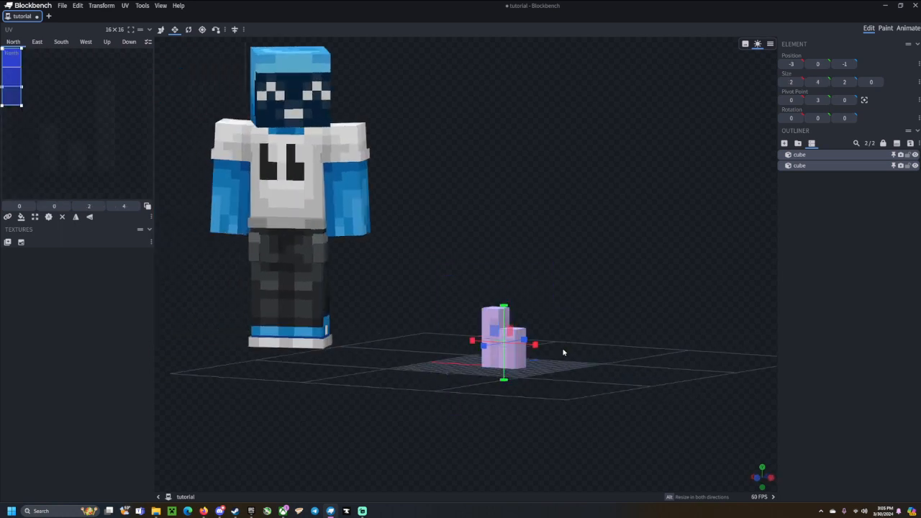
left_click_drag(565, 351, 580, 345)
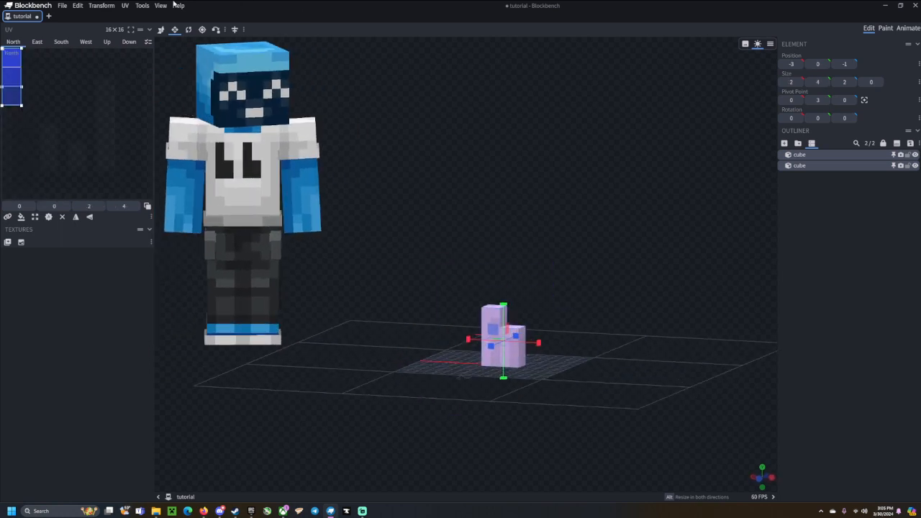
left_click(102, 5)
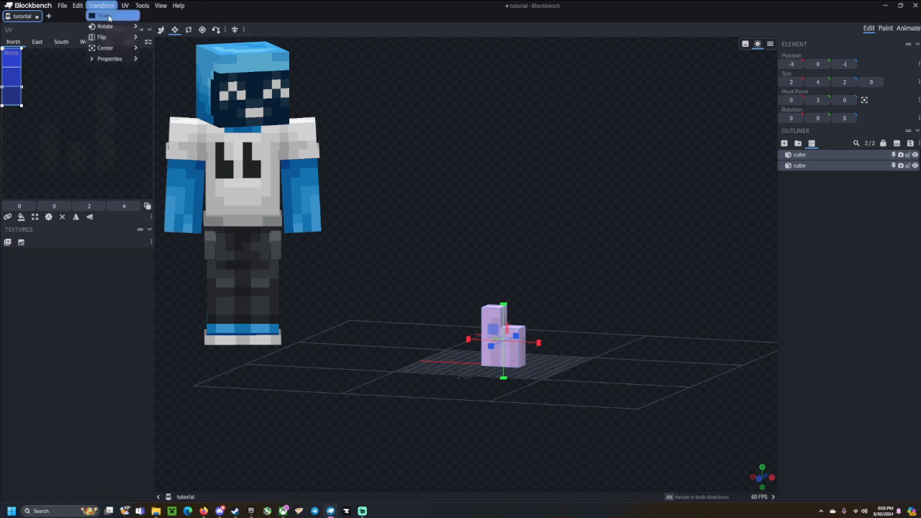
left_click(104, 20)
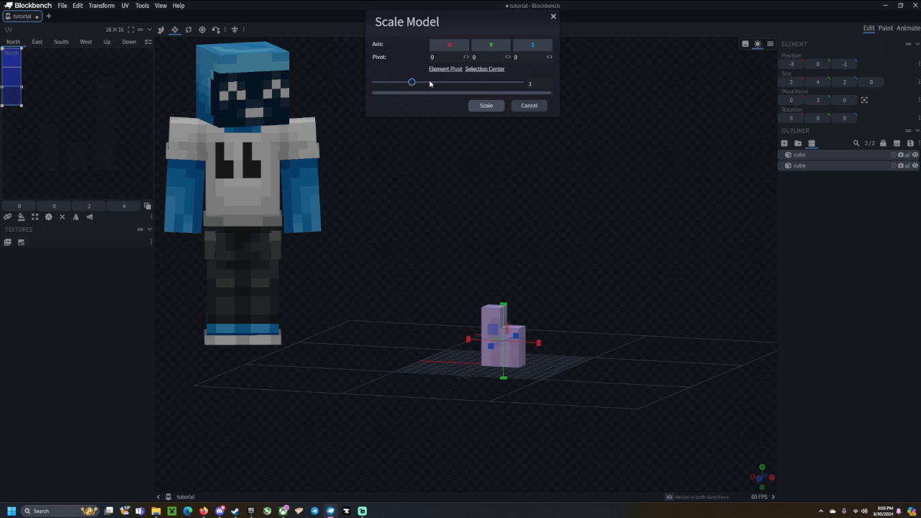
left_click_drag(411, 84, 453, 104)
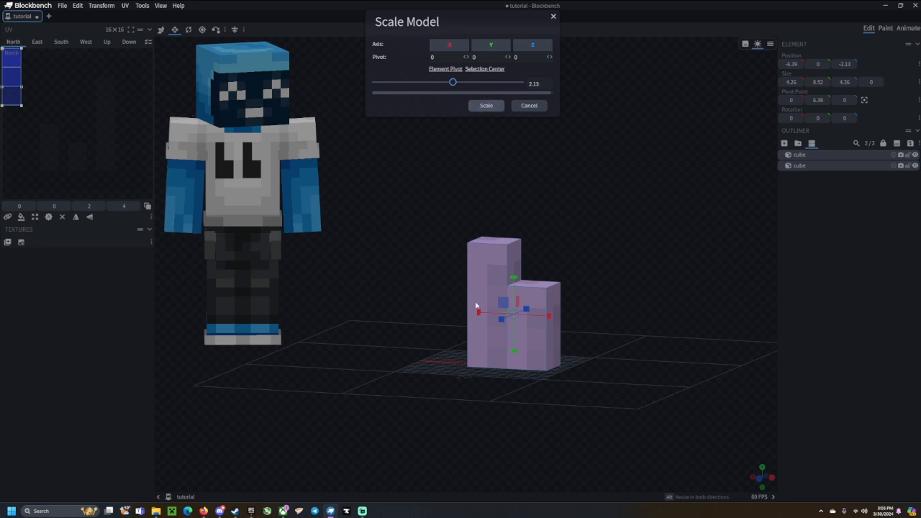
left_click(529, 106)
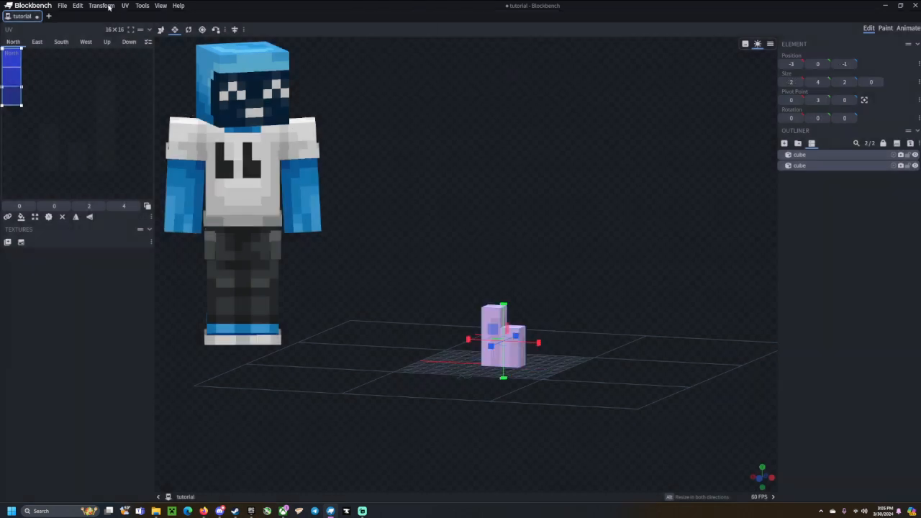
left_click(109, 7)
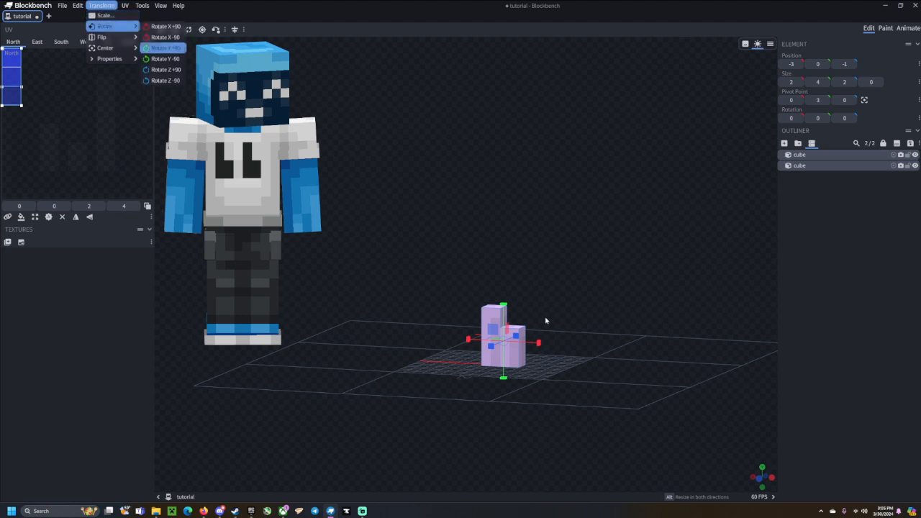
Orbit to a low front view and look over the Transform menu without applying anything.
left_click_drag(605, 400, 592, 380)
right_click_drag(592, 380, 578, 344)
left_click_drag(566, 344, 571, 339)
right_click_drag(570, 339, 577, 337)
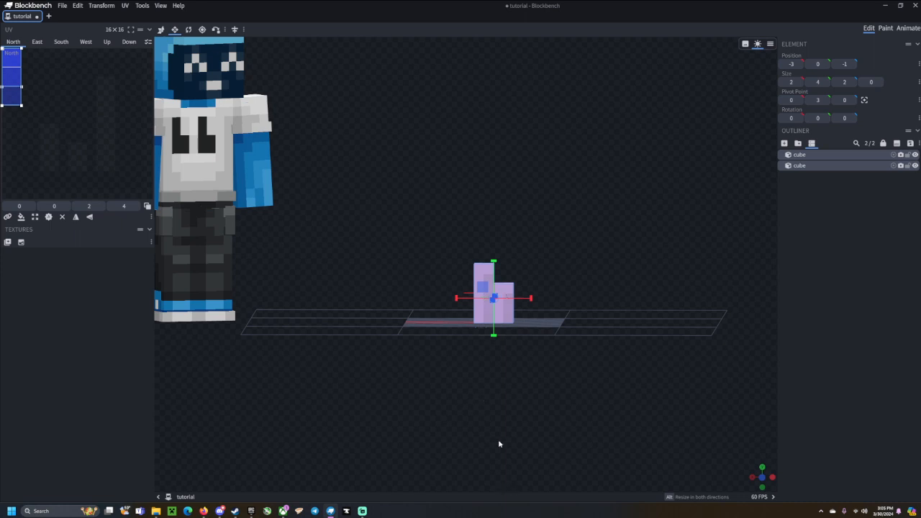
left_click(108, 6)
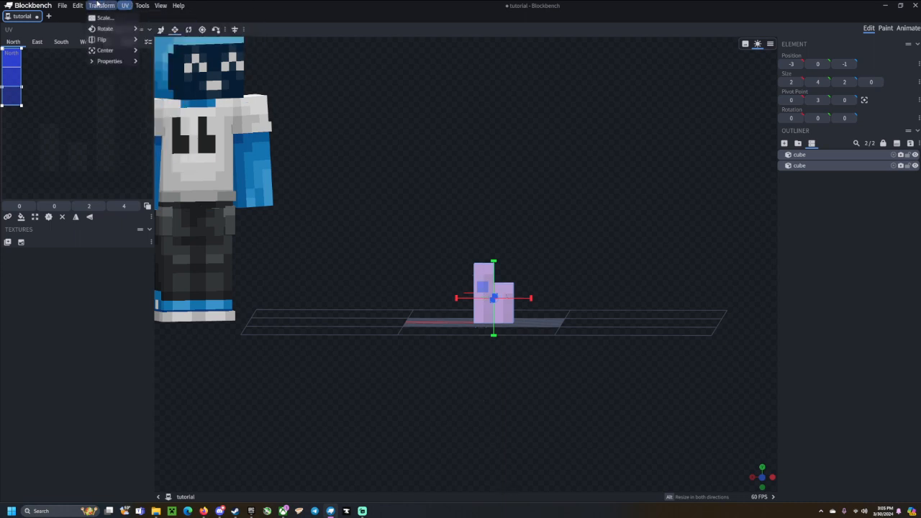
mouse_move(112, 27)
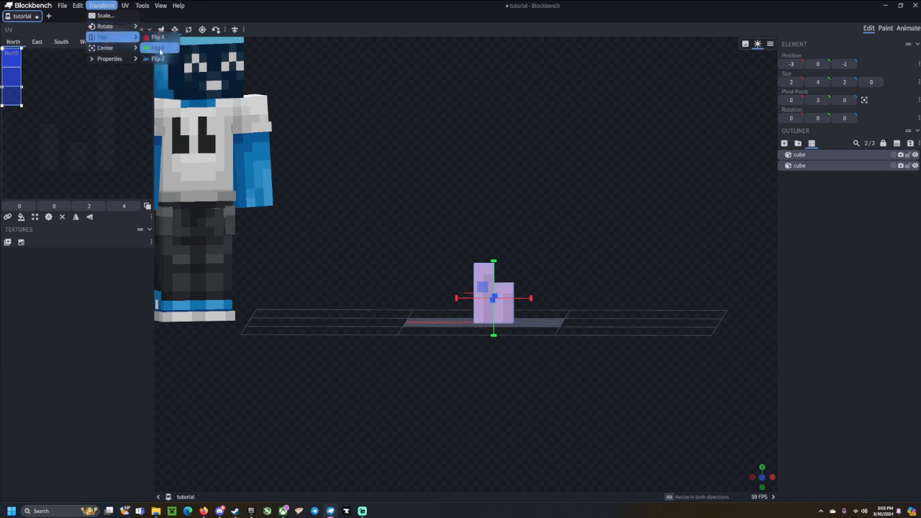
left_click(538, 260)
Duplicate both cubes, flip the copies along Y, then undo the flipped duplicates.
key("ctrl+d")
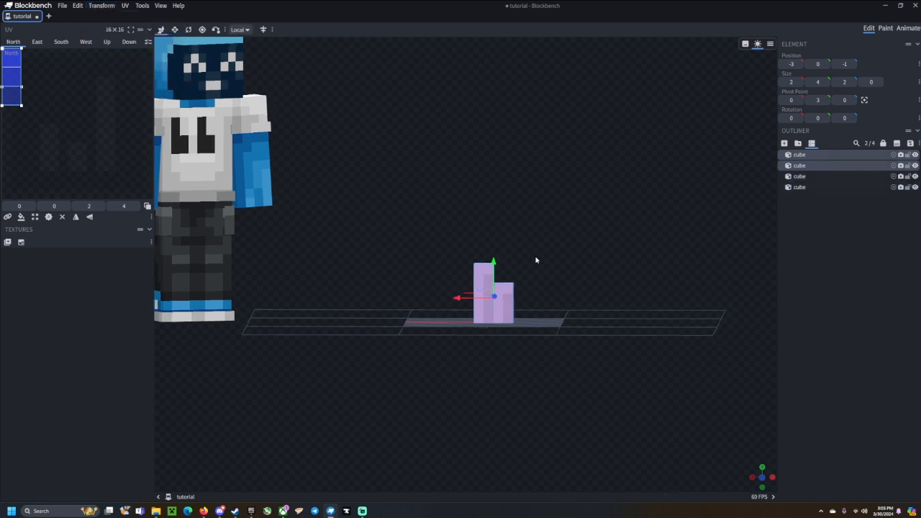
left_click(103, 5)
mouse_move(118, 37)
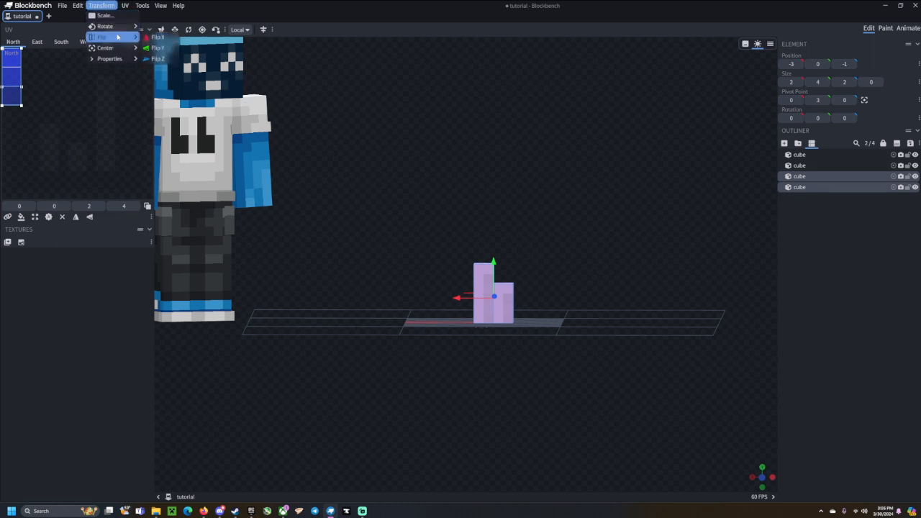
left_click(168, 51)
left_click_drag(564, 318, 651, 325)
left_click(867, 329)
right_click_drag(621, 372, 572, 335)
left_click_drag(574, 344, 505, 333)
left_click(463, 310)
left_click(446, 327)
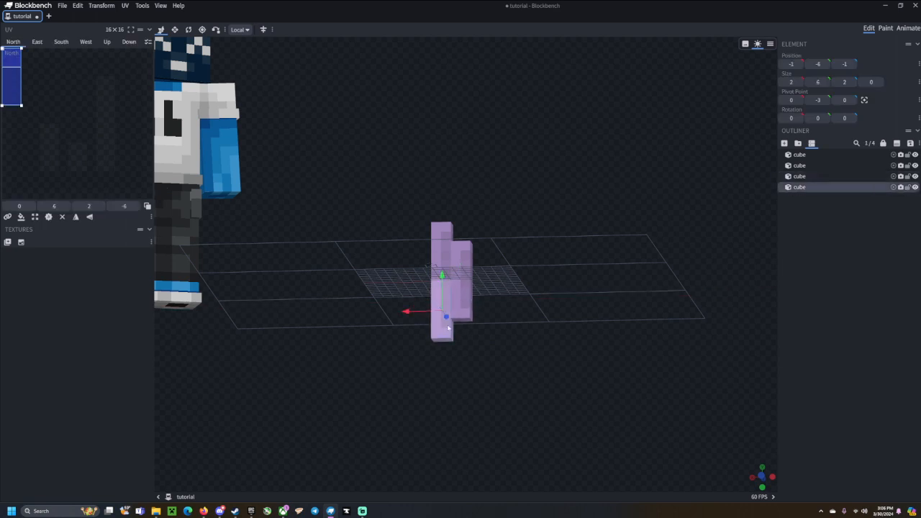
key("ctrl+z")
key("ctrl+z")
Show the Transform menu's Rotate options for 90-degree turns.
left_click_drag(563, 295, 563, 322)
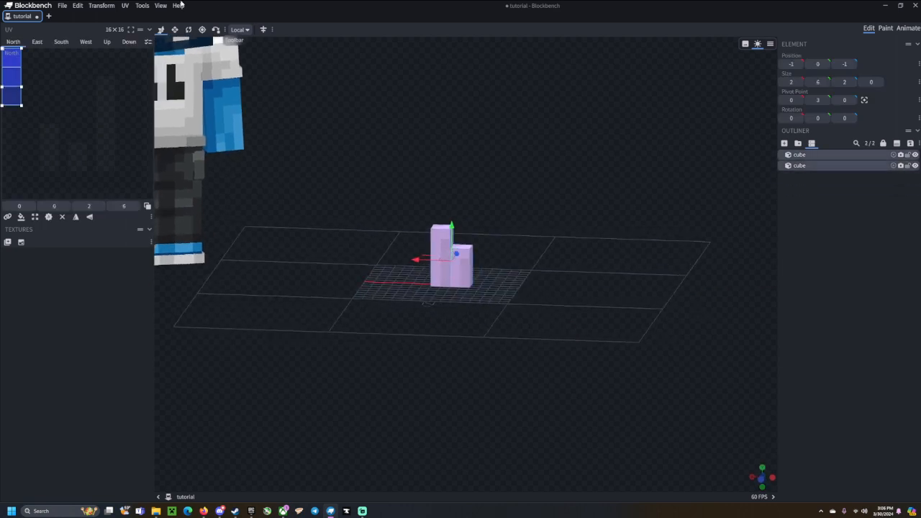
left_click(99, 6)
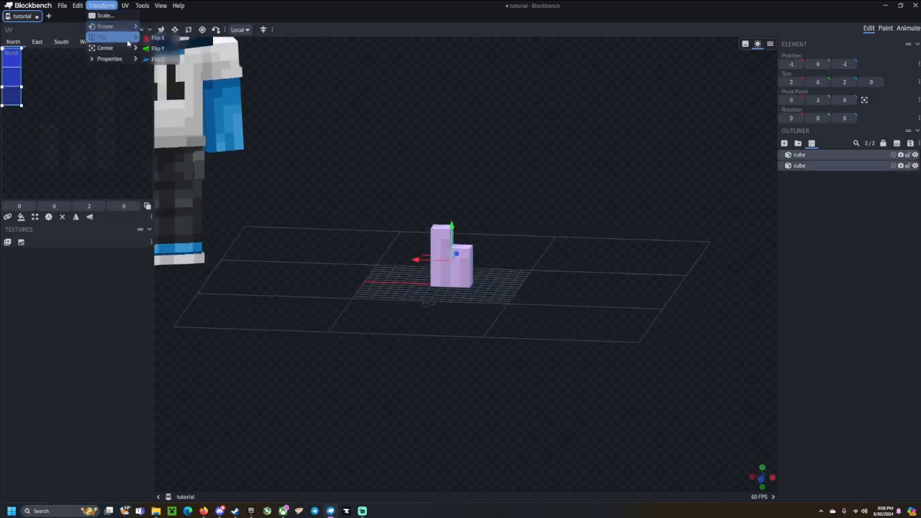
mouse_move(115, 57)
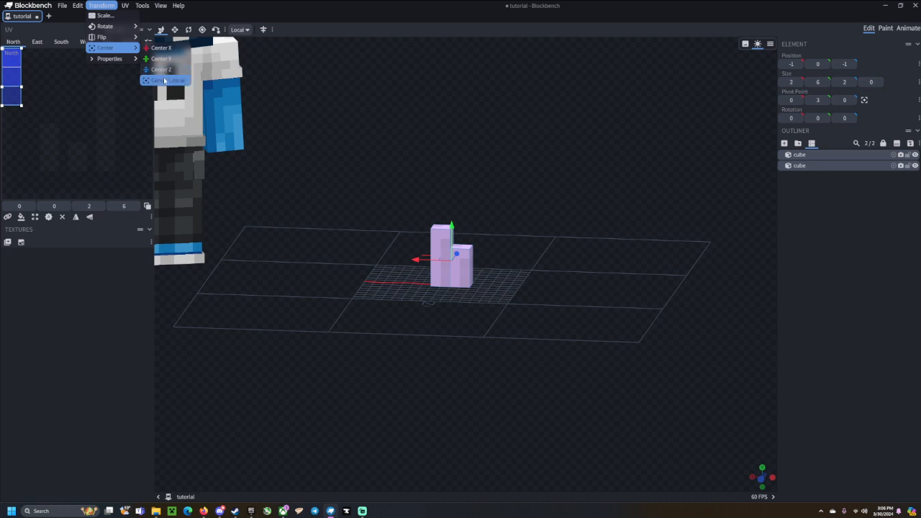
mouse_move(120, 27)
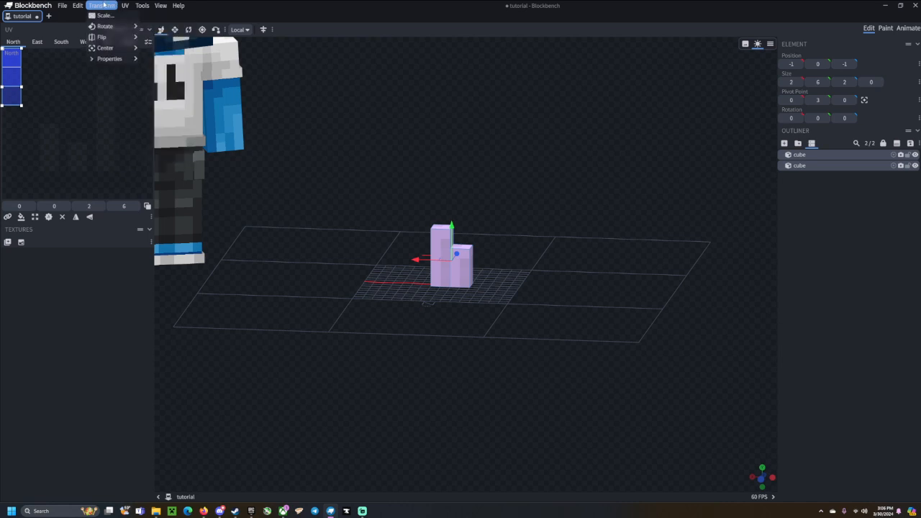
Close the Edit menu and bring up the File menu's command list.
mouse_move(77, 5)
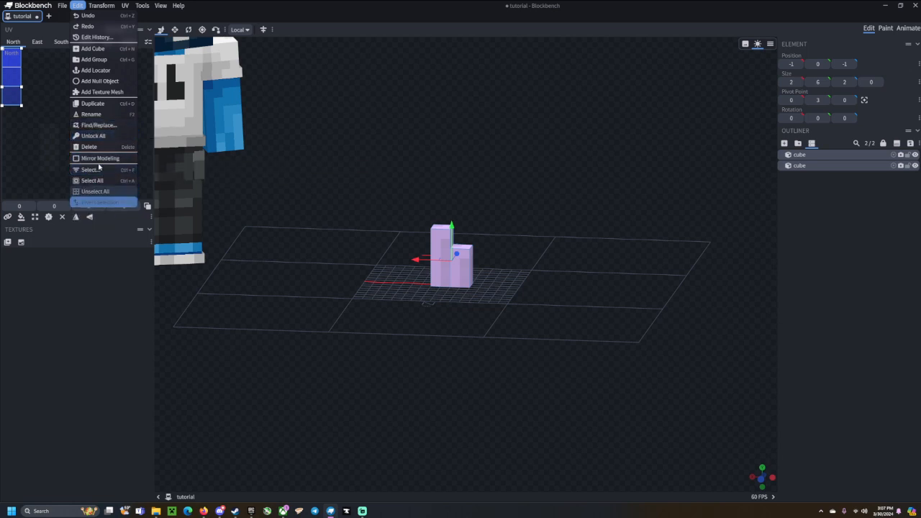
left_click(83, 7)
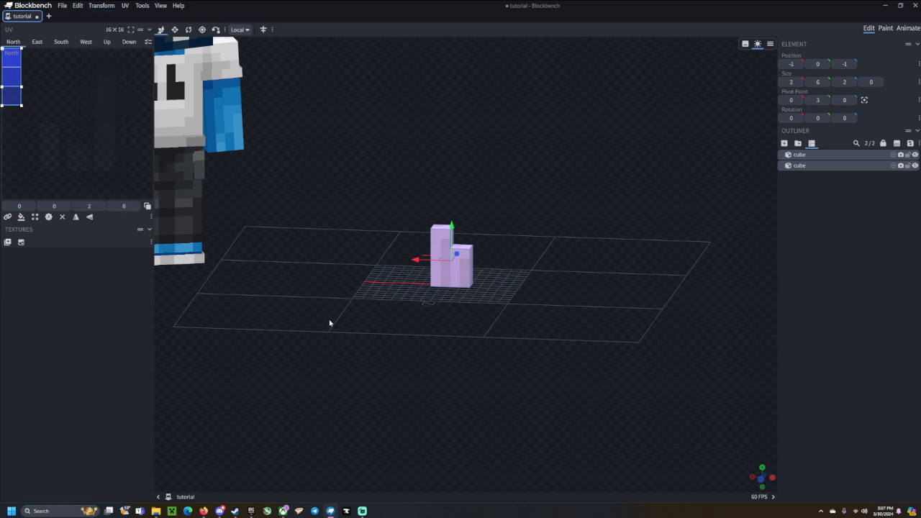
left_click(64, 5)
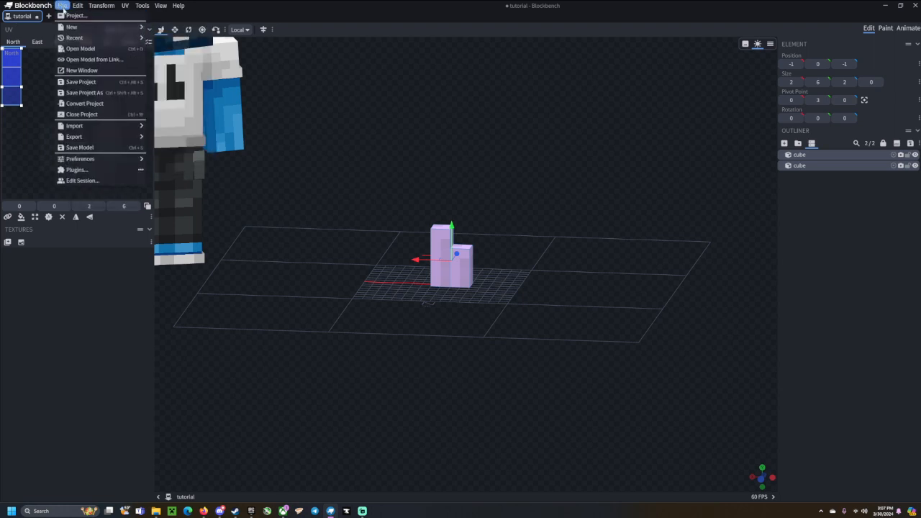
left_click(72, 15)
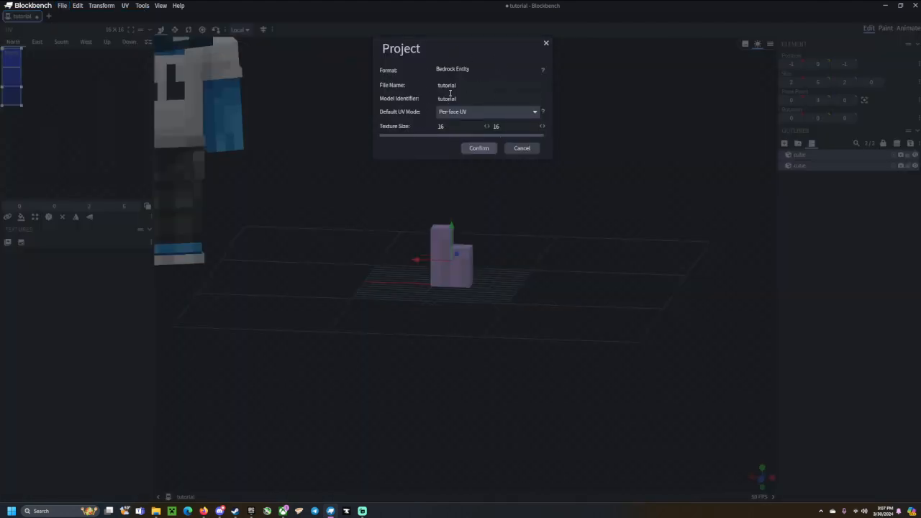
left_click(546, 43)
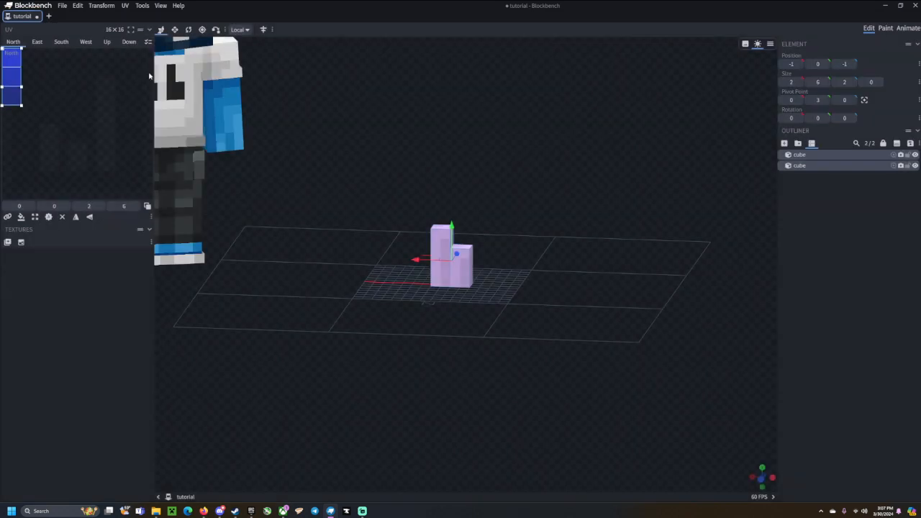
left_click(62, 5)
mouse_move(72, 29)
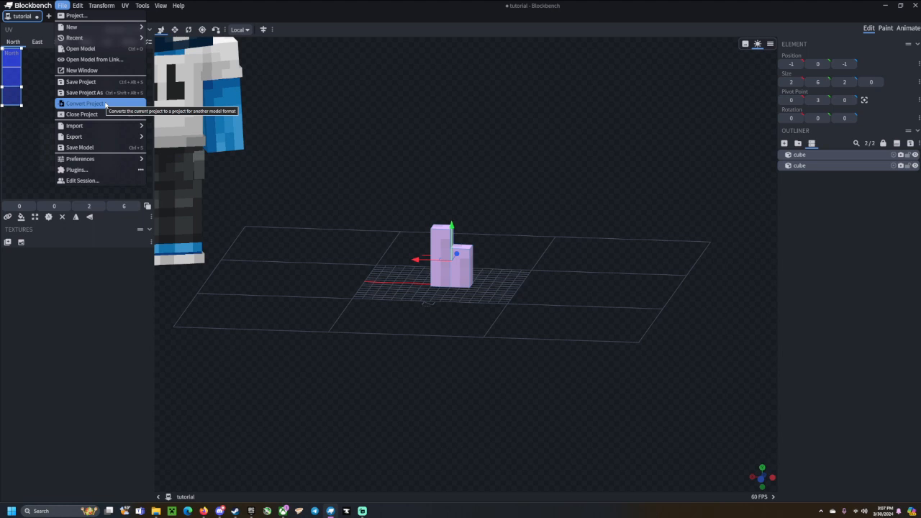
Convert the project to Generic Model format, keeping Create Copy checked, and confirm.
left_click(106, 105)
left_click(512, 125)
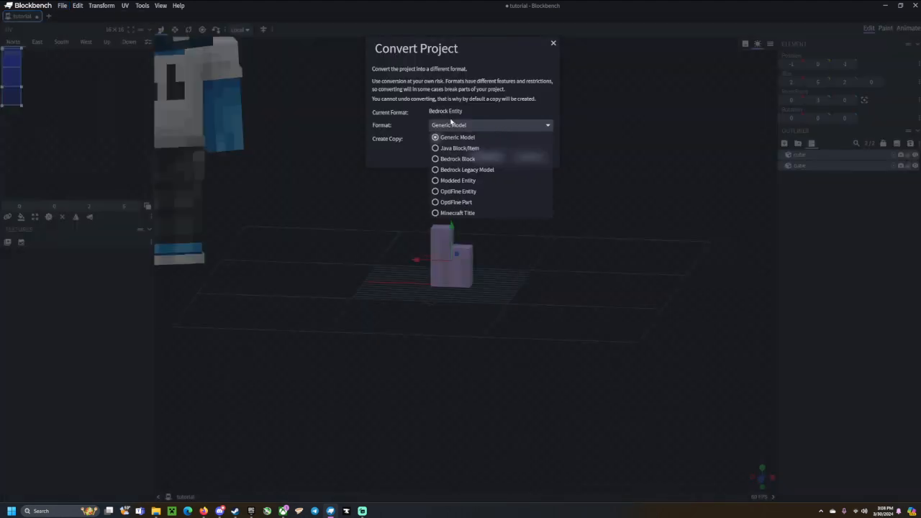
left_click(448, 138)
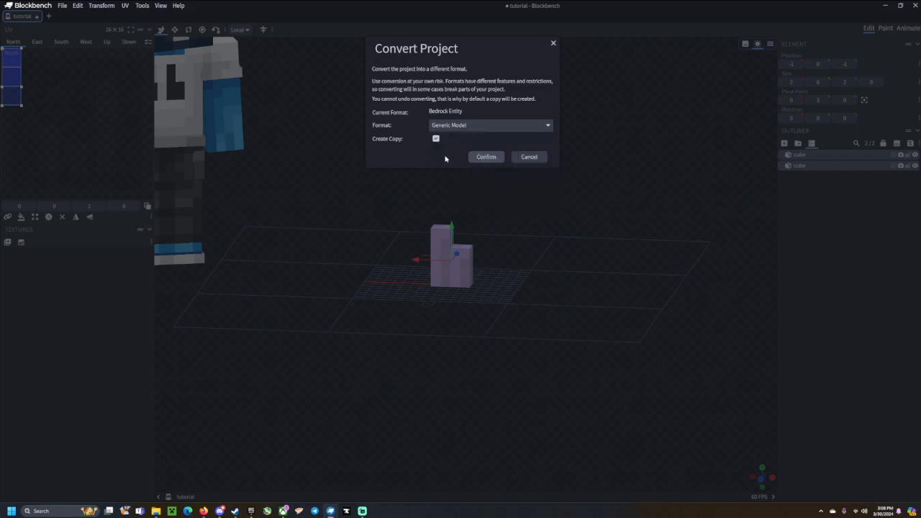
left_click(503, 158)
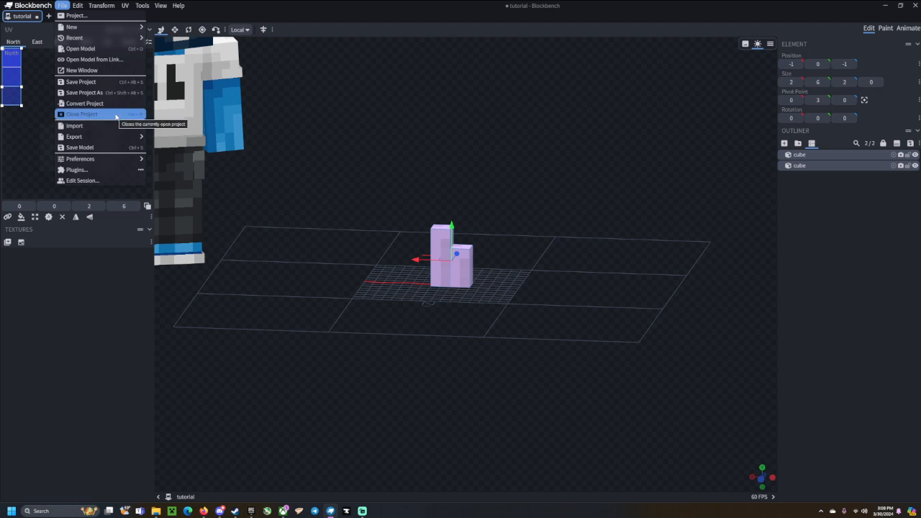
Close the File menu so only the two-cube model remains in view.
mouse_move(113, 127)
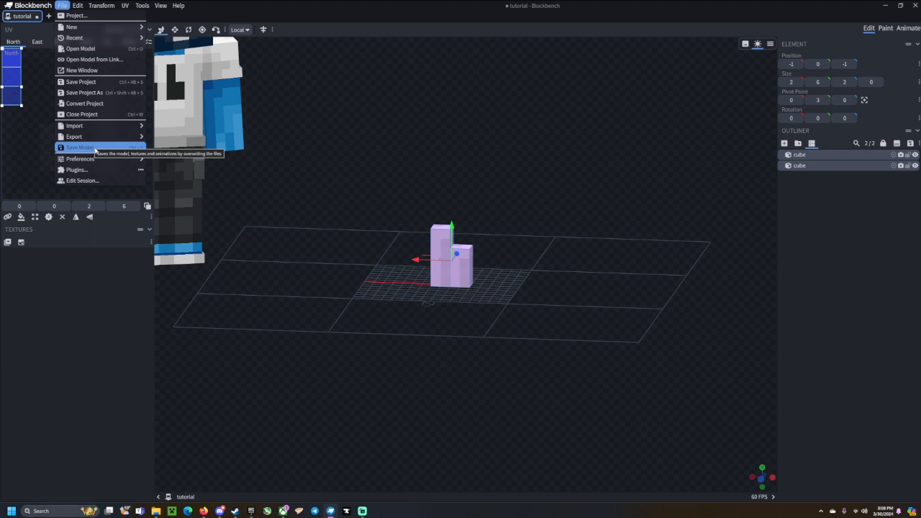
mouse_move(103, 164)
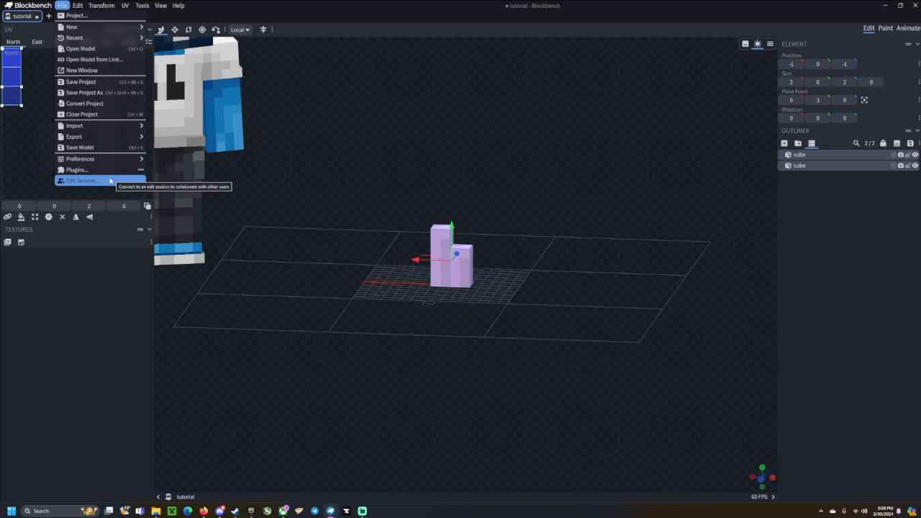
left_click(208, 192)
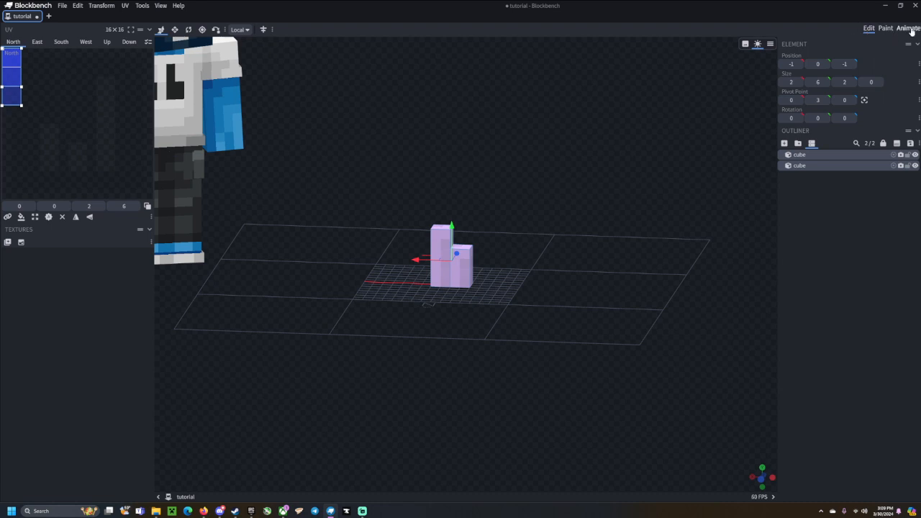
left_click_drag(599, 236, 473, 238)
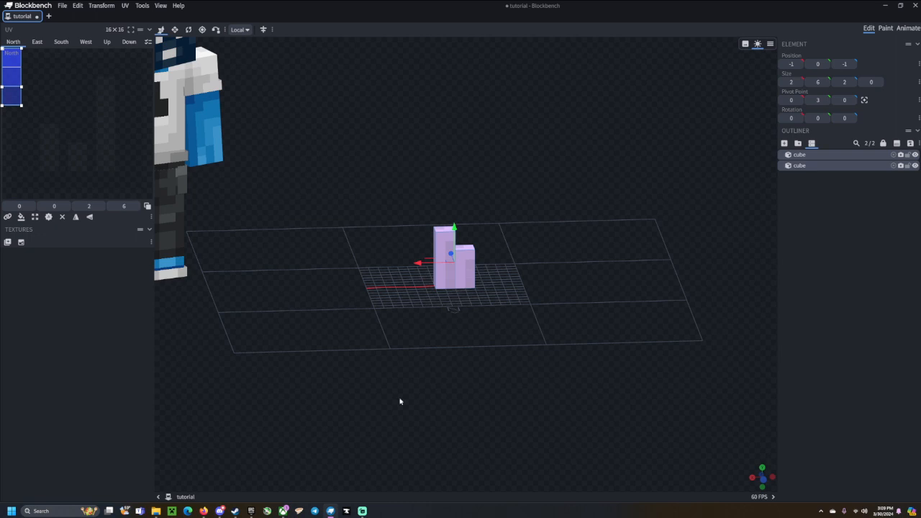
left_click(885, 28)
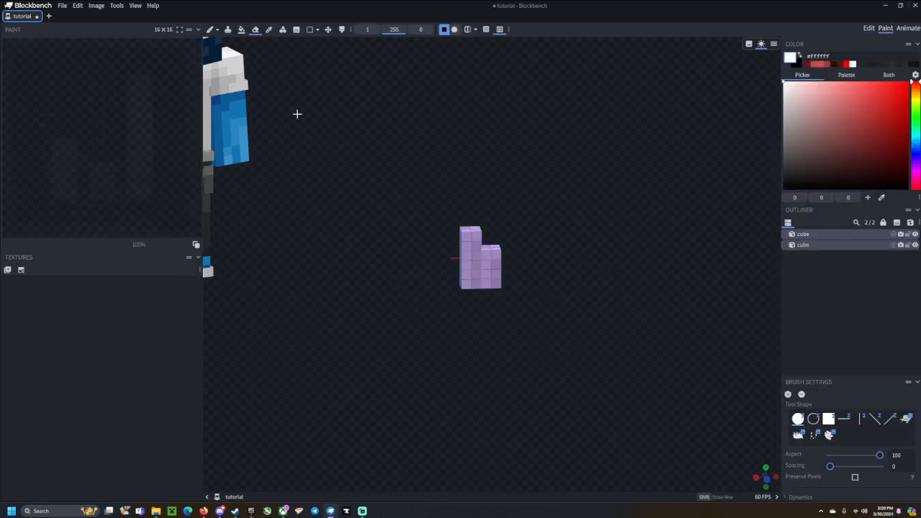
left_click_drag(550, 163, 636, 165)
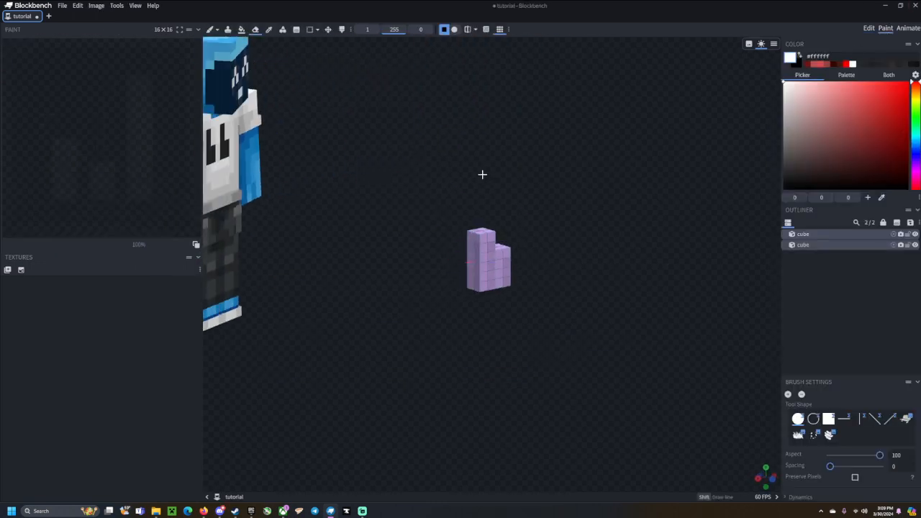
left_click_drag(482, 174, 683, 173)
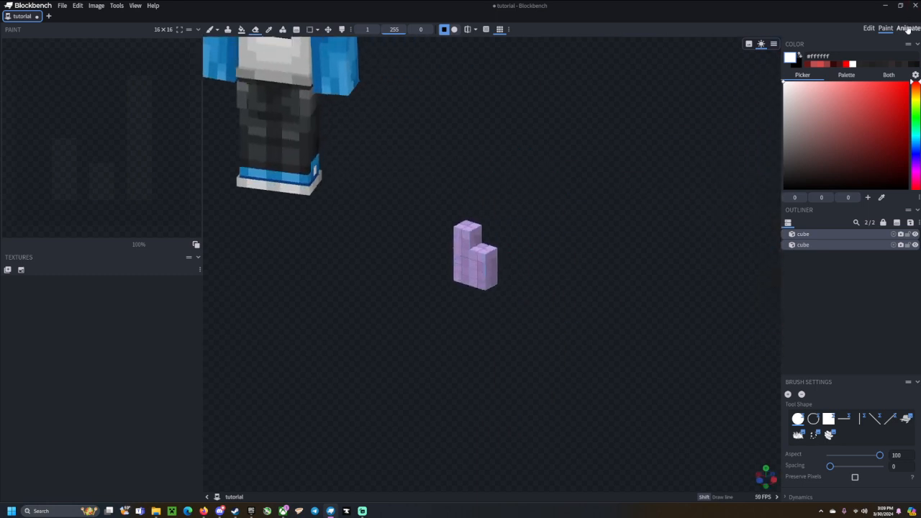
left_click(908, 28)
mouse_move(411, 273)
left_mouse_down()
mouse_move(398, 294)
mouse_move(499, 240)
mouse_move(523, 264)
mouse_move(644, 259)
mouse_move(629, 278)
mouse_move(578, 272)
mouse_move(602, 302)
mouse_move(594, 308)
left_mouse_up()
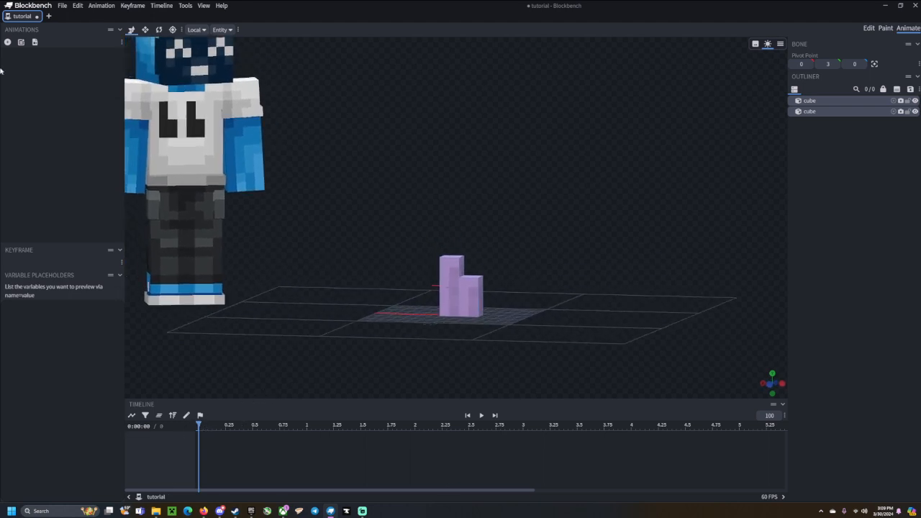
left_click(869, 28)
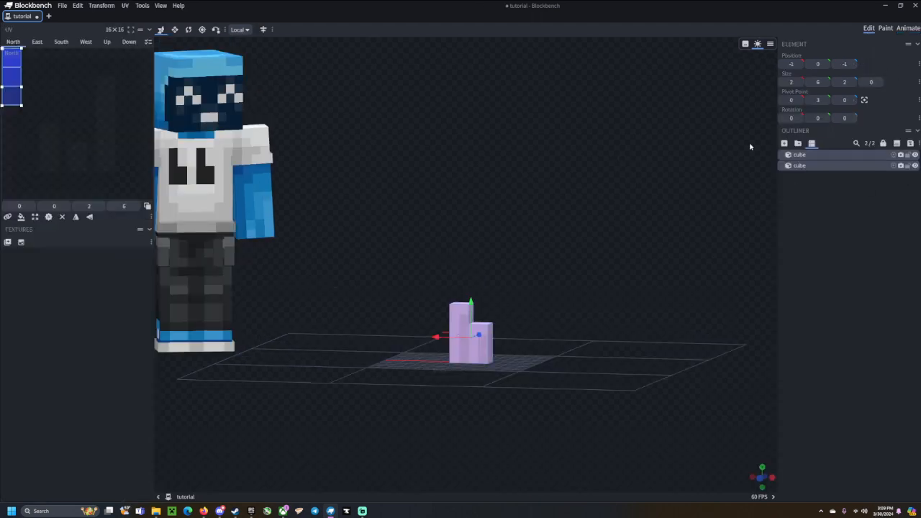